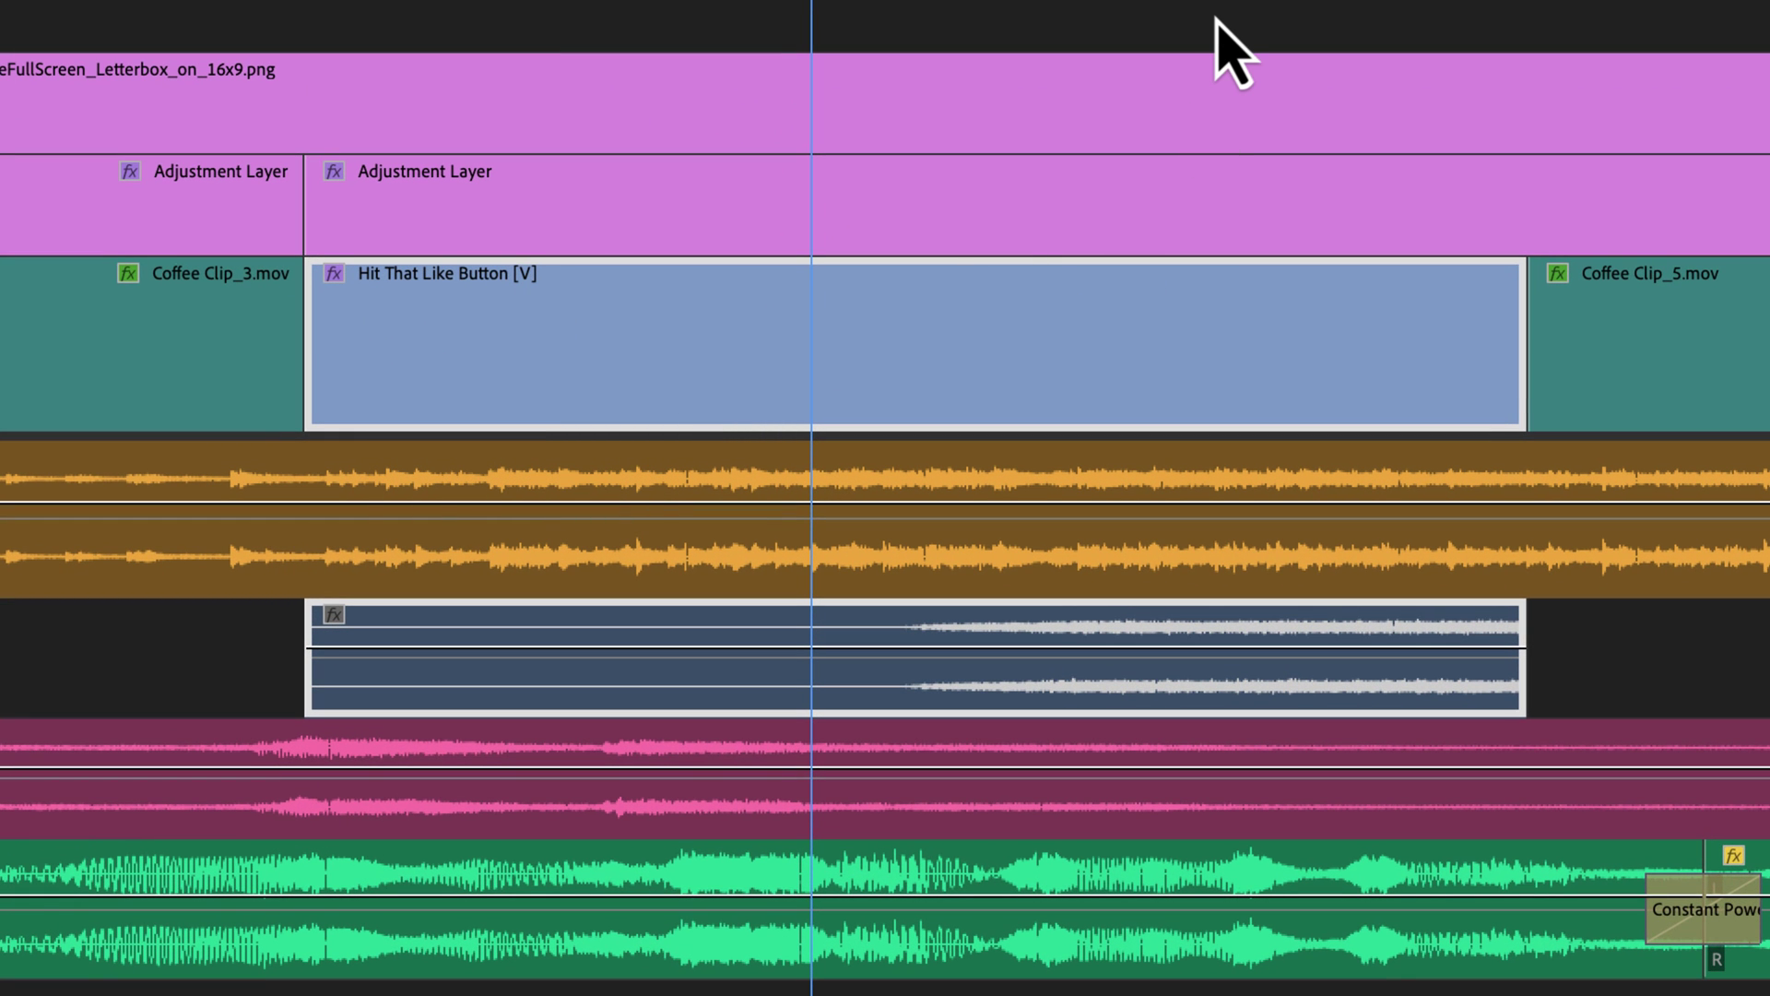
Nudge the linked clips back and forth, then turn off Linked Selection and select the video alone
key("super+Left")
key("super+Left")
key("super+Left")
key("super+Left")
key("super+Left")
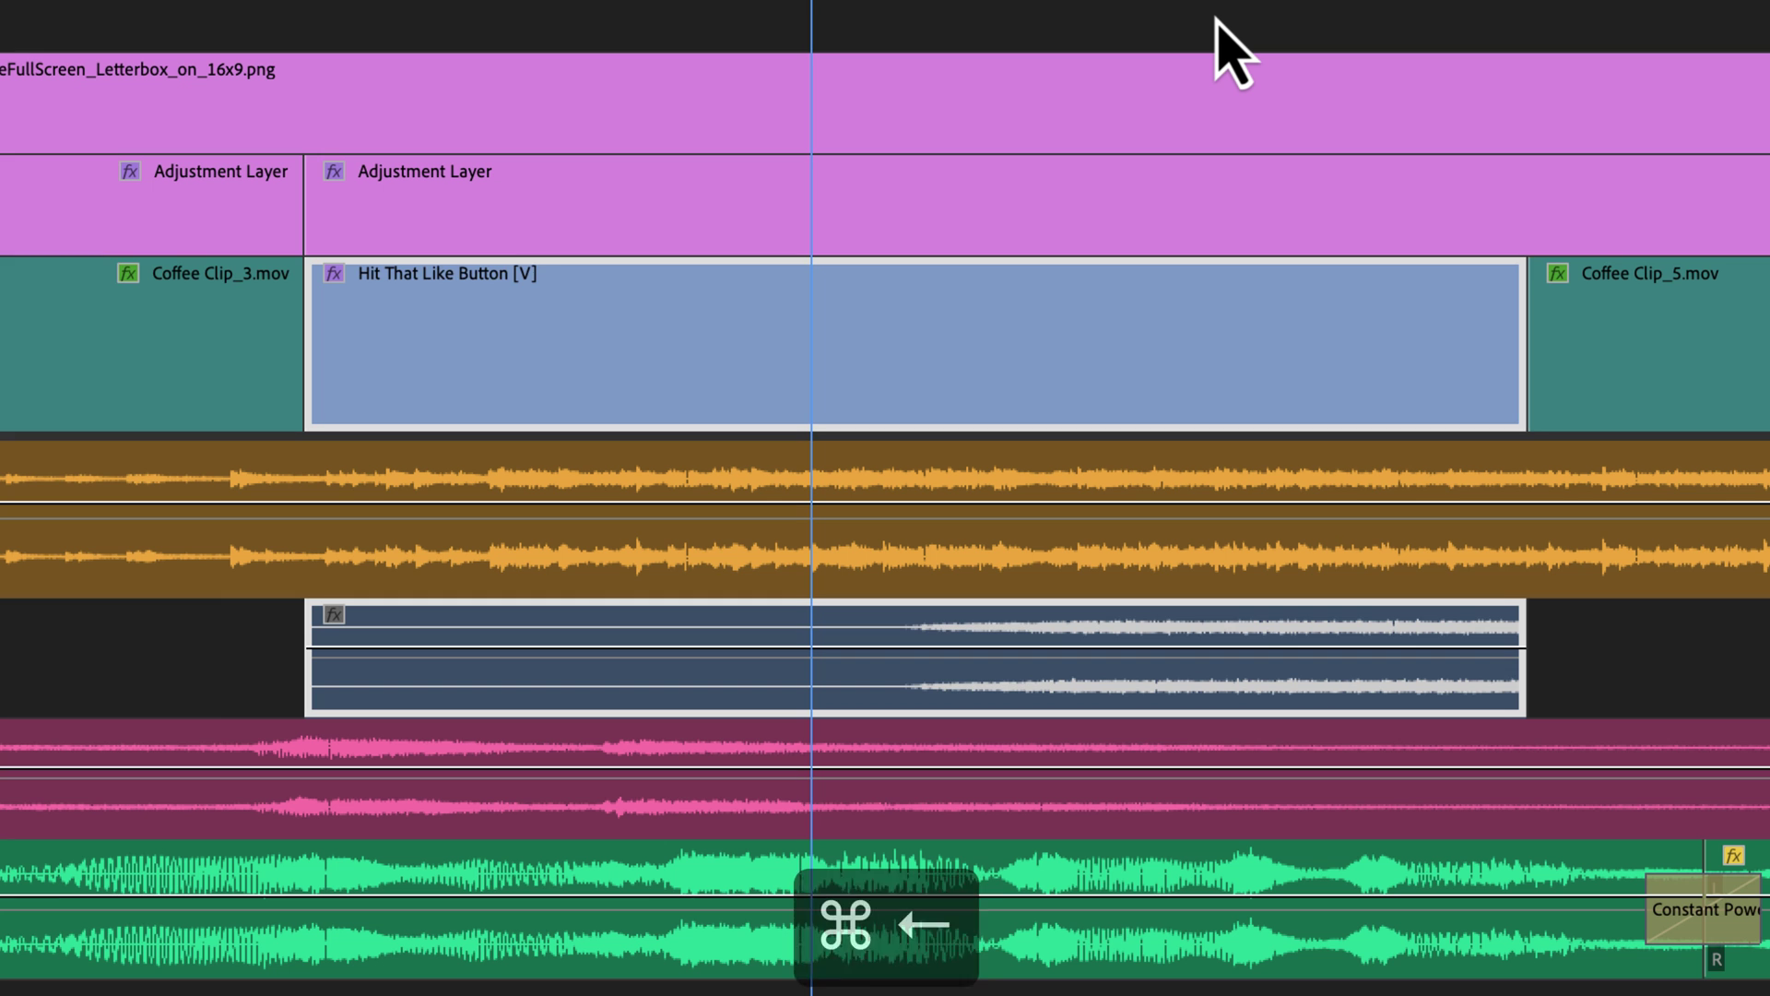
key("super+Right")
key("super+Right")
key("super+Right")
key("super+Right")
key("super+Right")
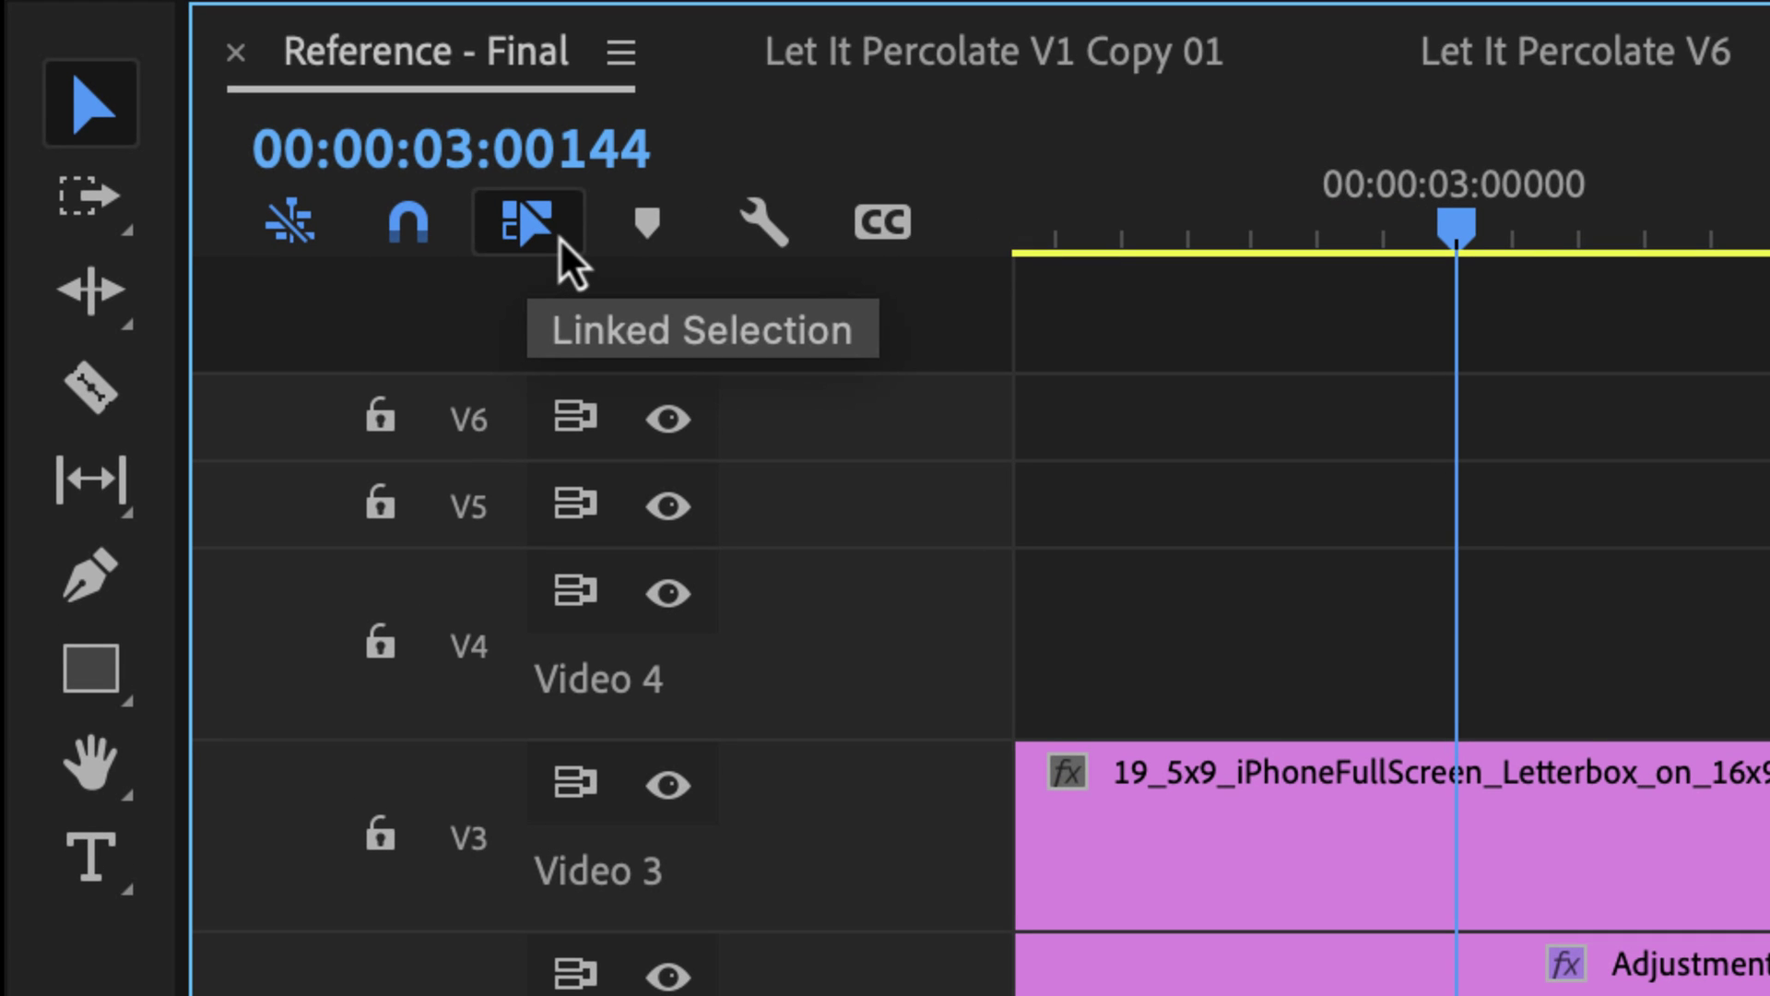
left_click(559, 236)
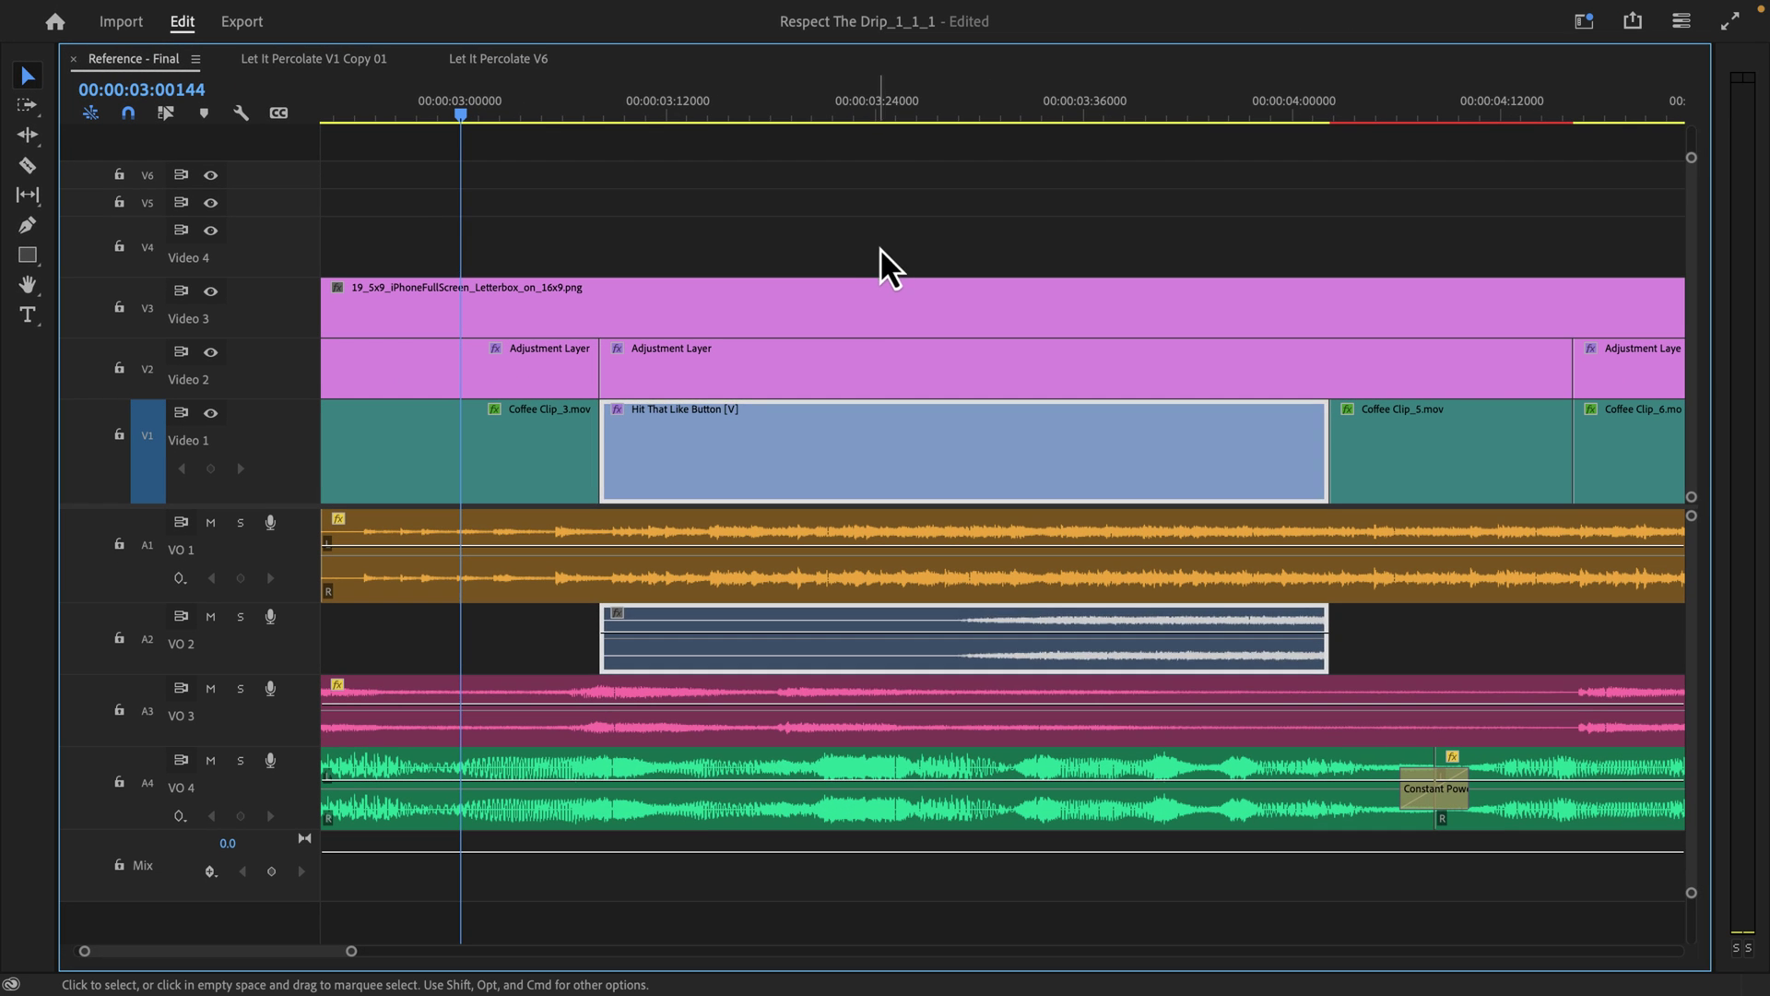
left_click(888, 439)
left_click(911, 629)
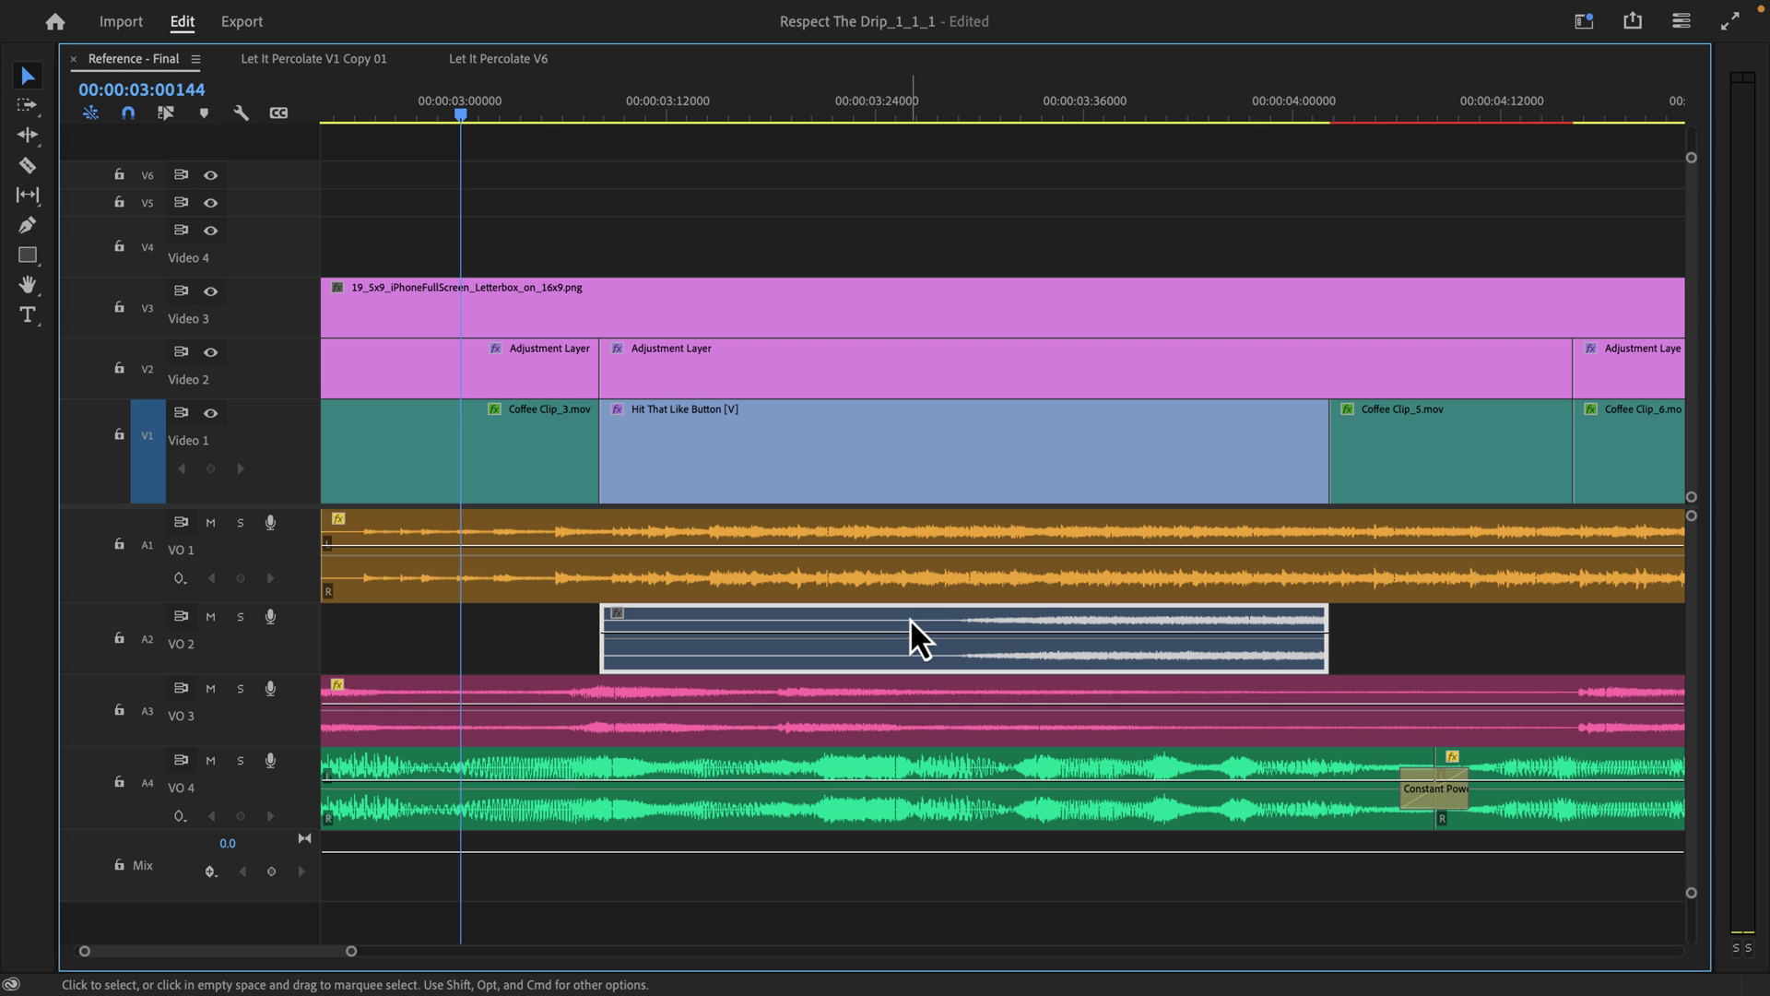
left_click(994, 463)
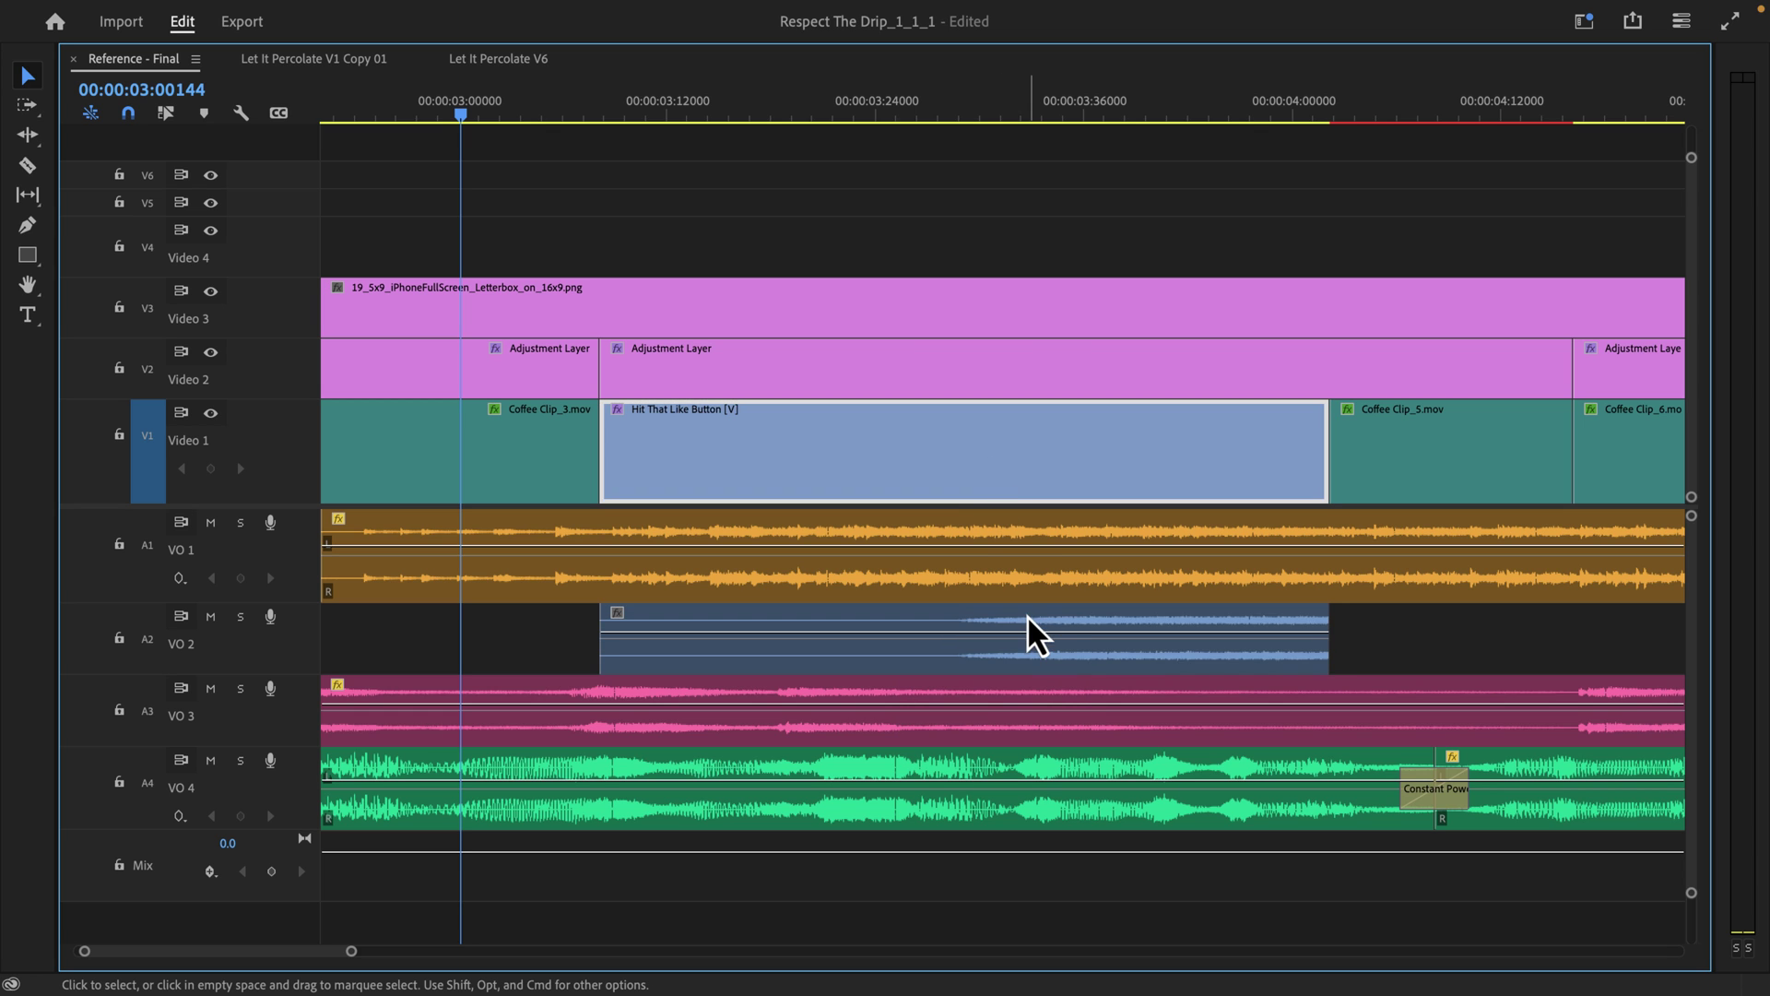
left_click(1027, 616)
left_click(1014, 496)
Nudge the Hit That Like Button video out of sync in one- and ten-frame steps
key("super+Left")
key("super+Left")
key("super+Left")
key("super+Left")
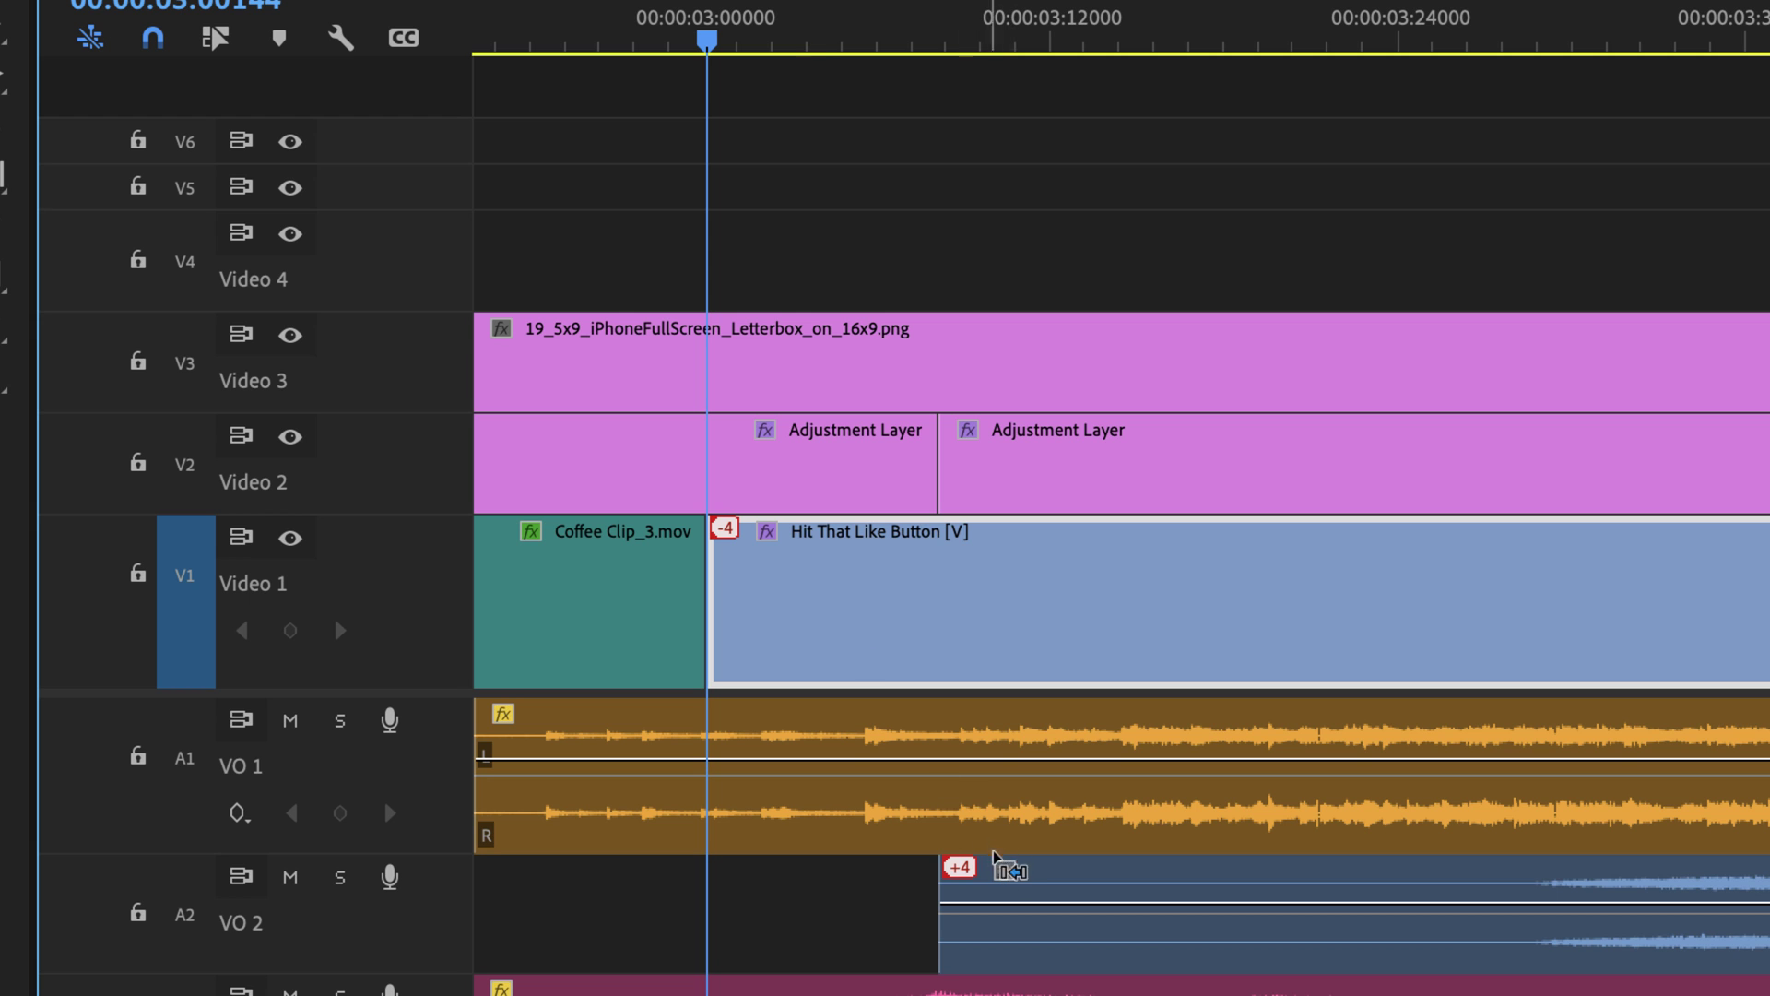
key("super+Right")
key("super+Right")
key("super+Right")
key("super+Right")
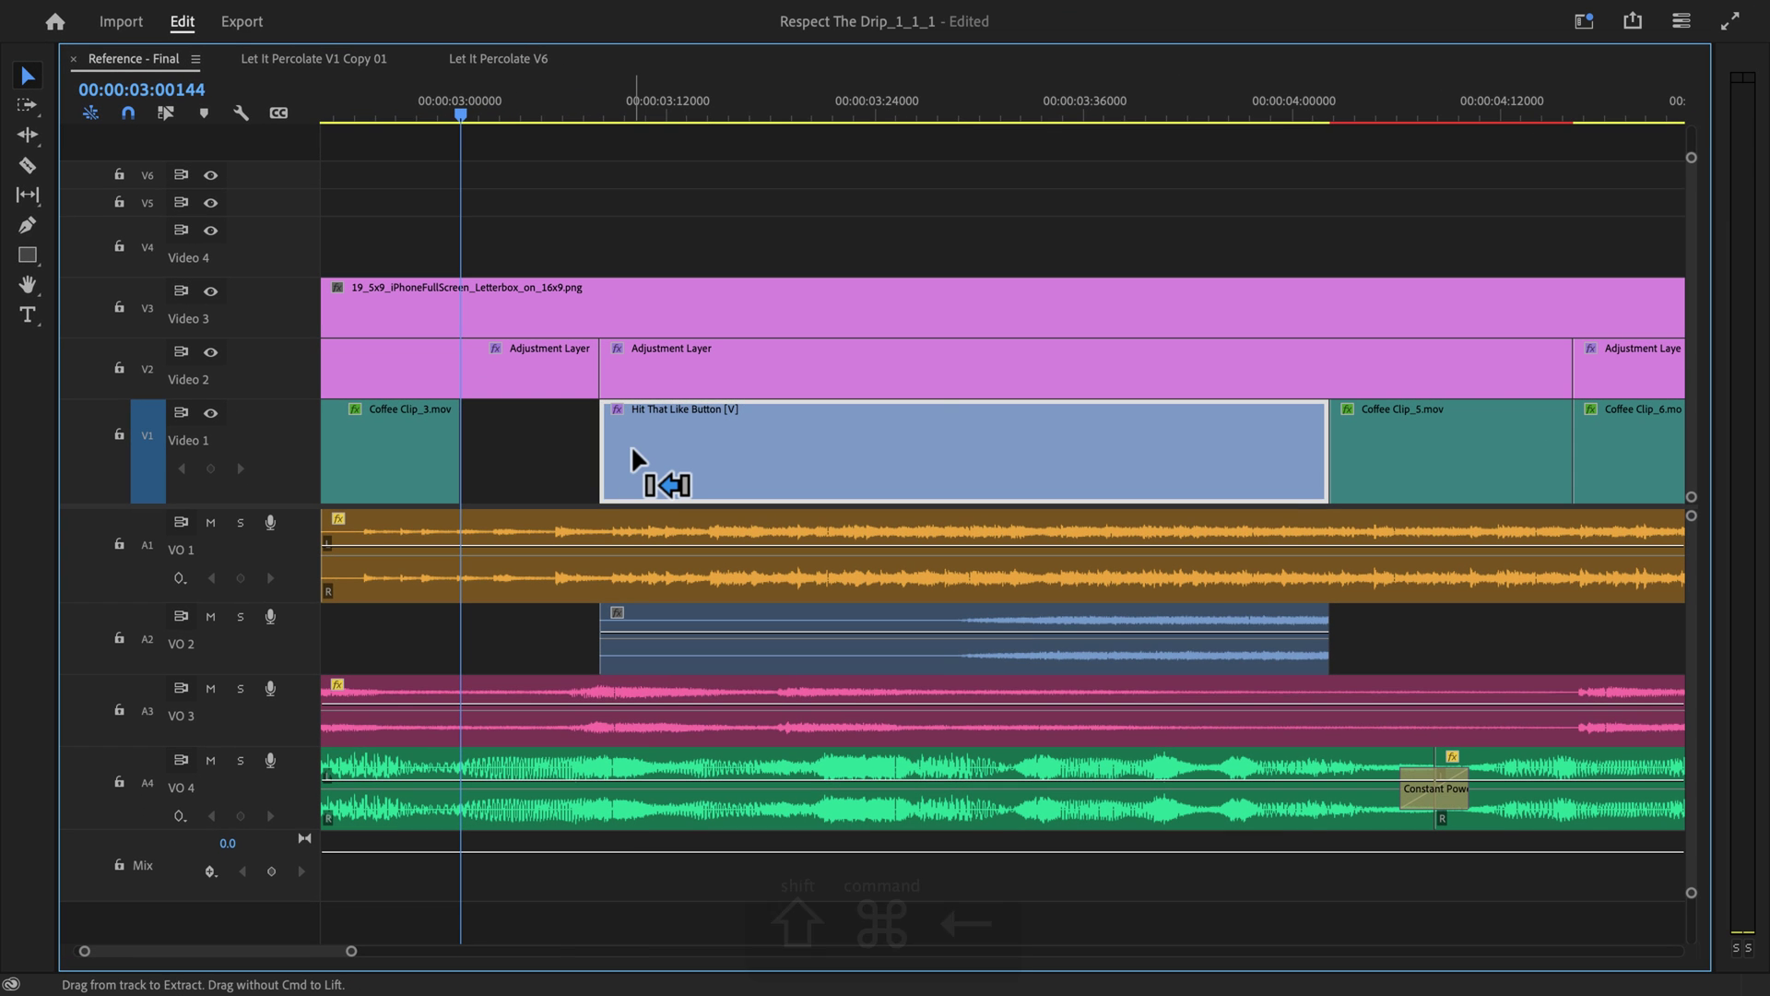
key("shift+super+Left")
key("shift+super+Left")
key("shift+super+Right")
key("shift+super+Right")
key("shift+super+Right")
key("shift+super+Right")
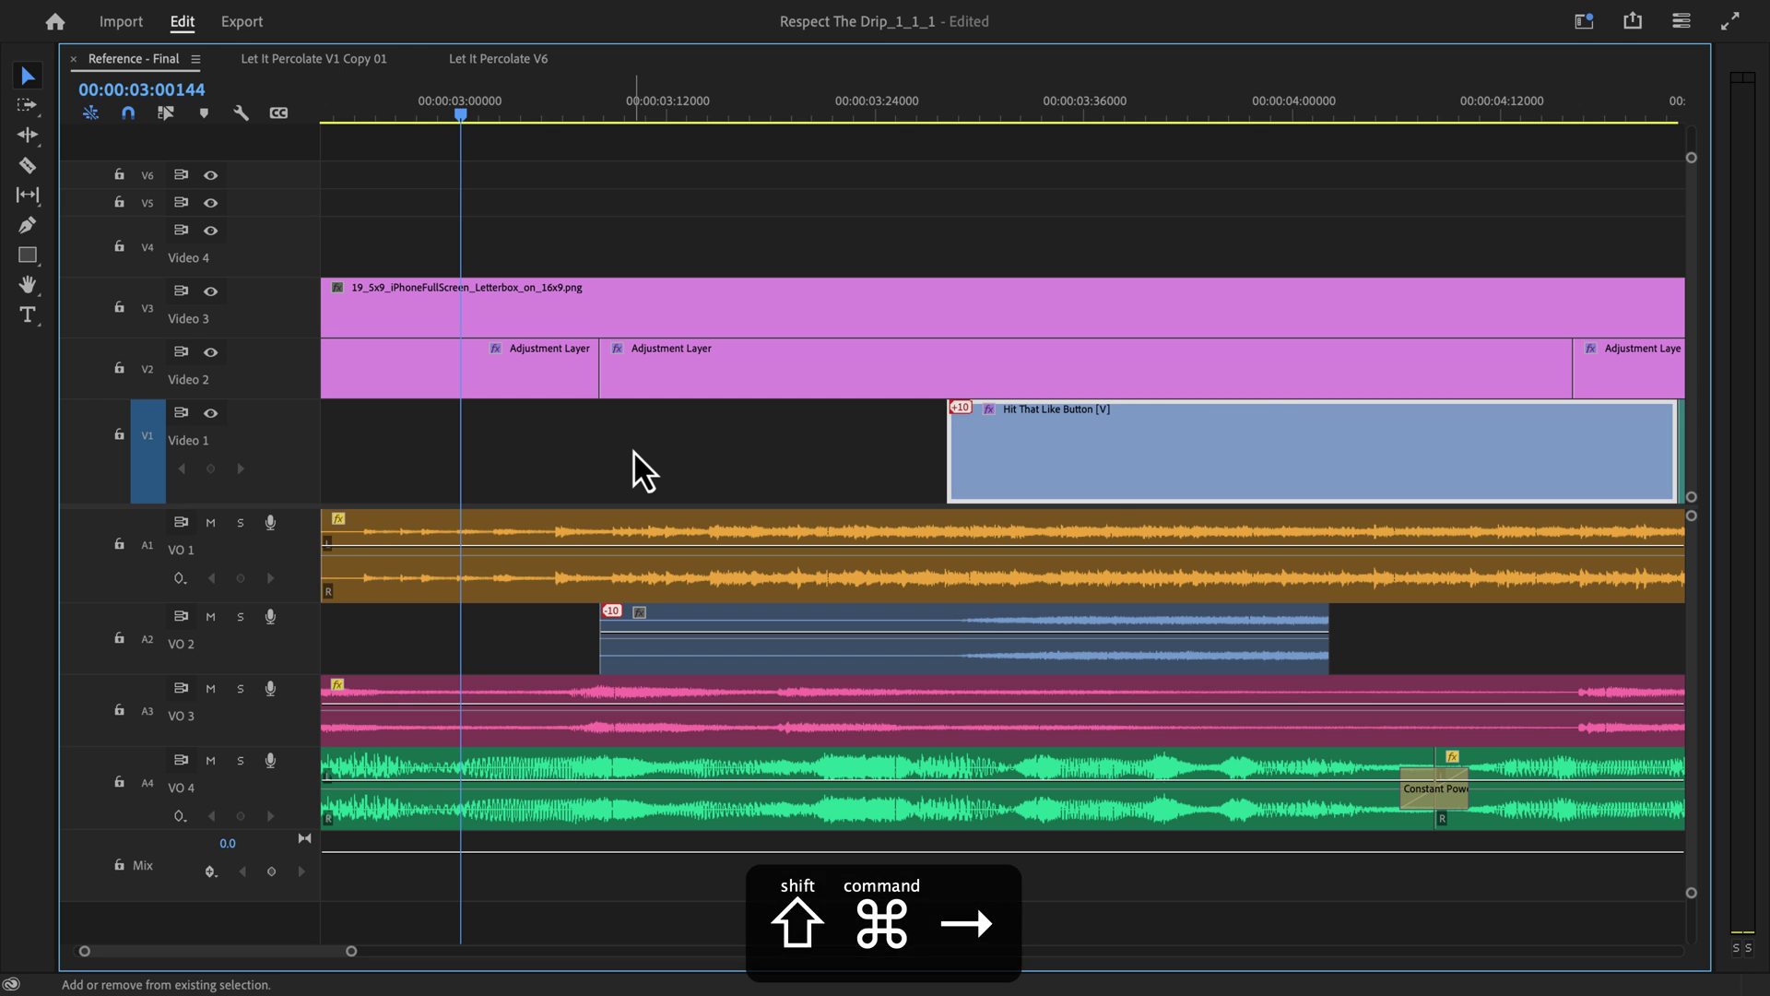
key("shift+super+Right")
key("super+z")
key("super+z")
key("super+z")
key("super+z")
key("super+z")
key("super+z")
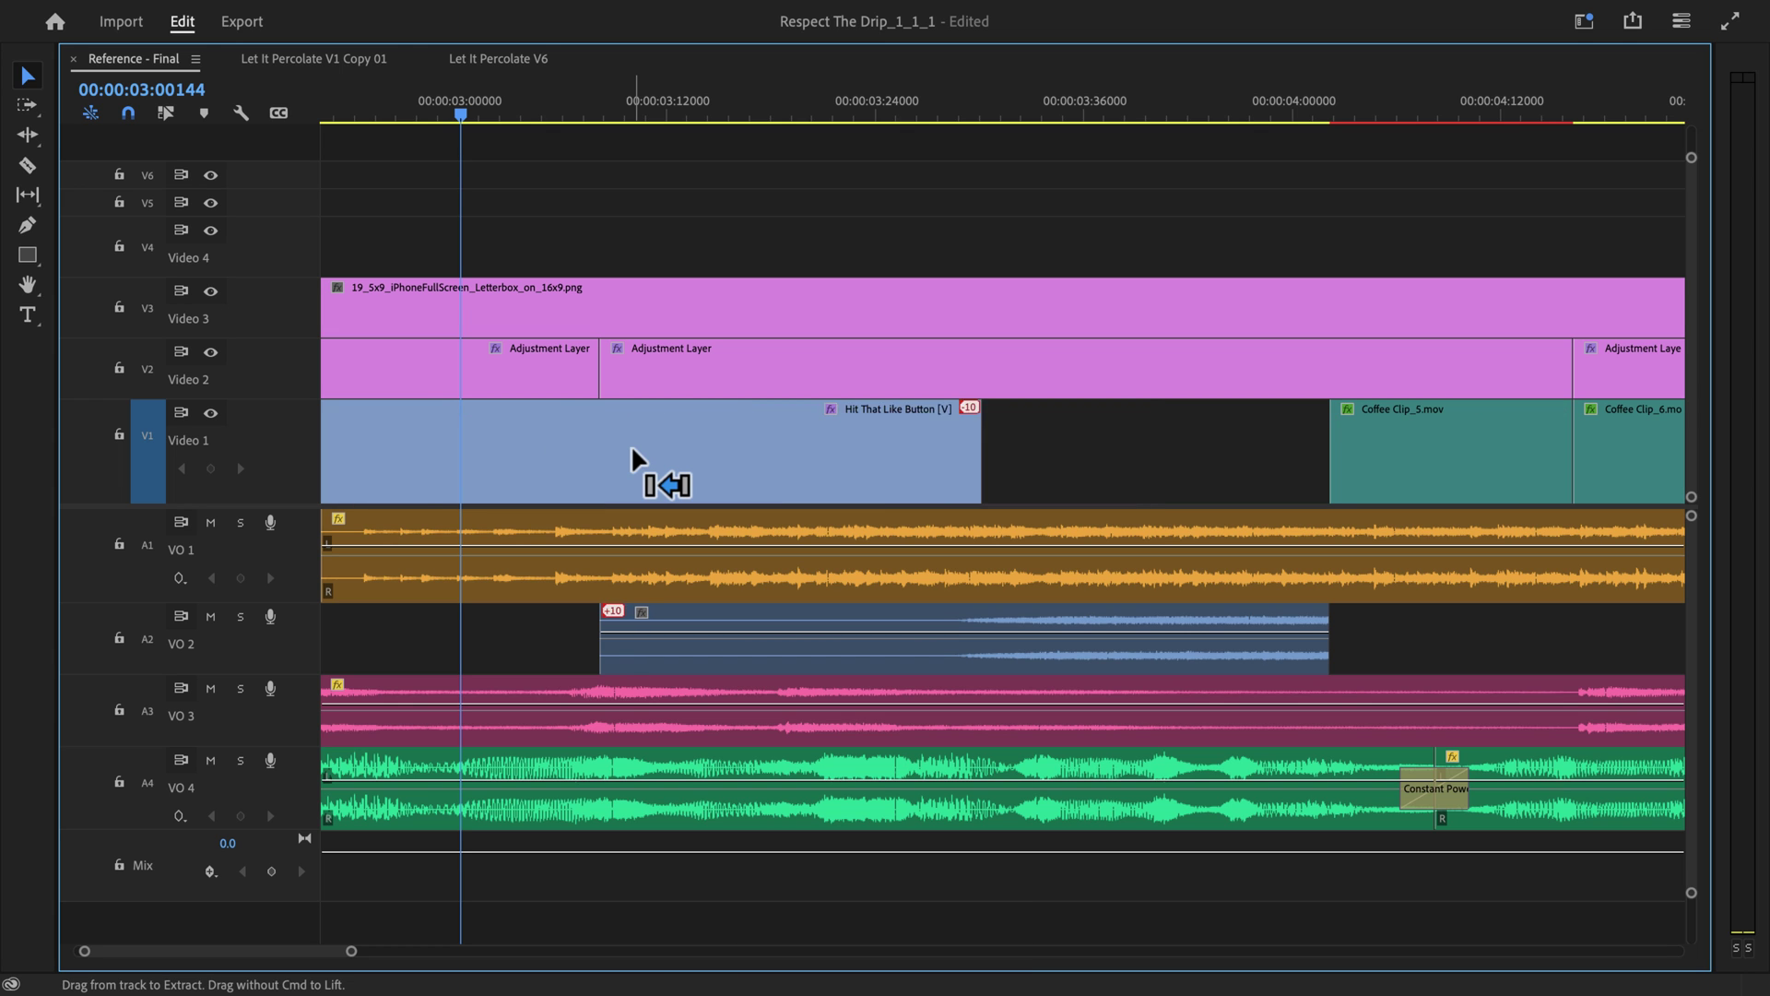
Move the Hit That Like Button video up to Video 4 and re-enable Linked Selection
left_click_drag(1015, 450, 746, 235)
left_click(164, 112)
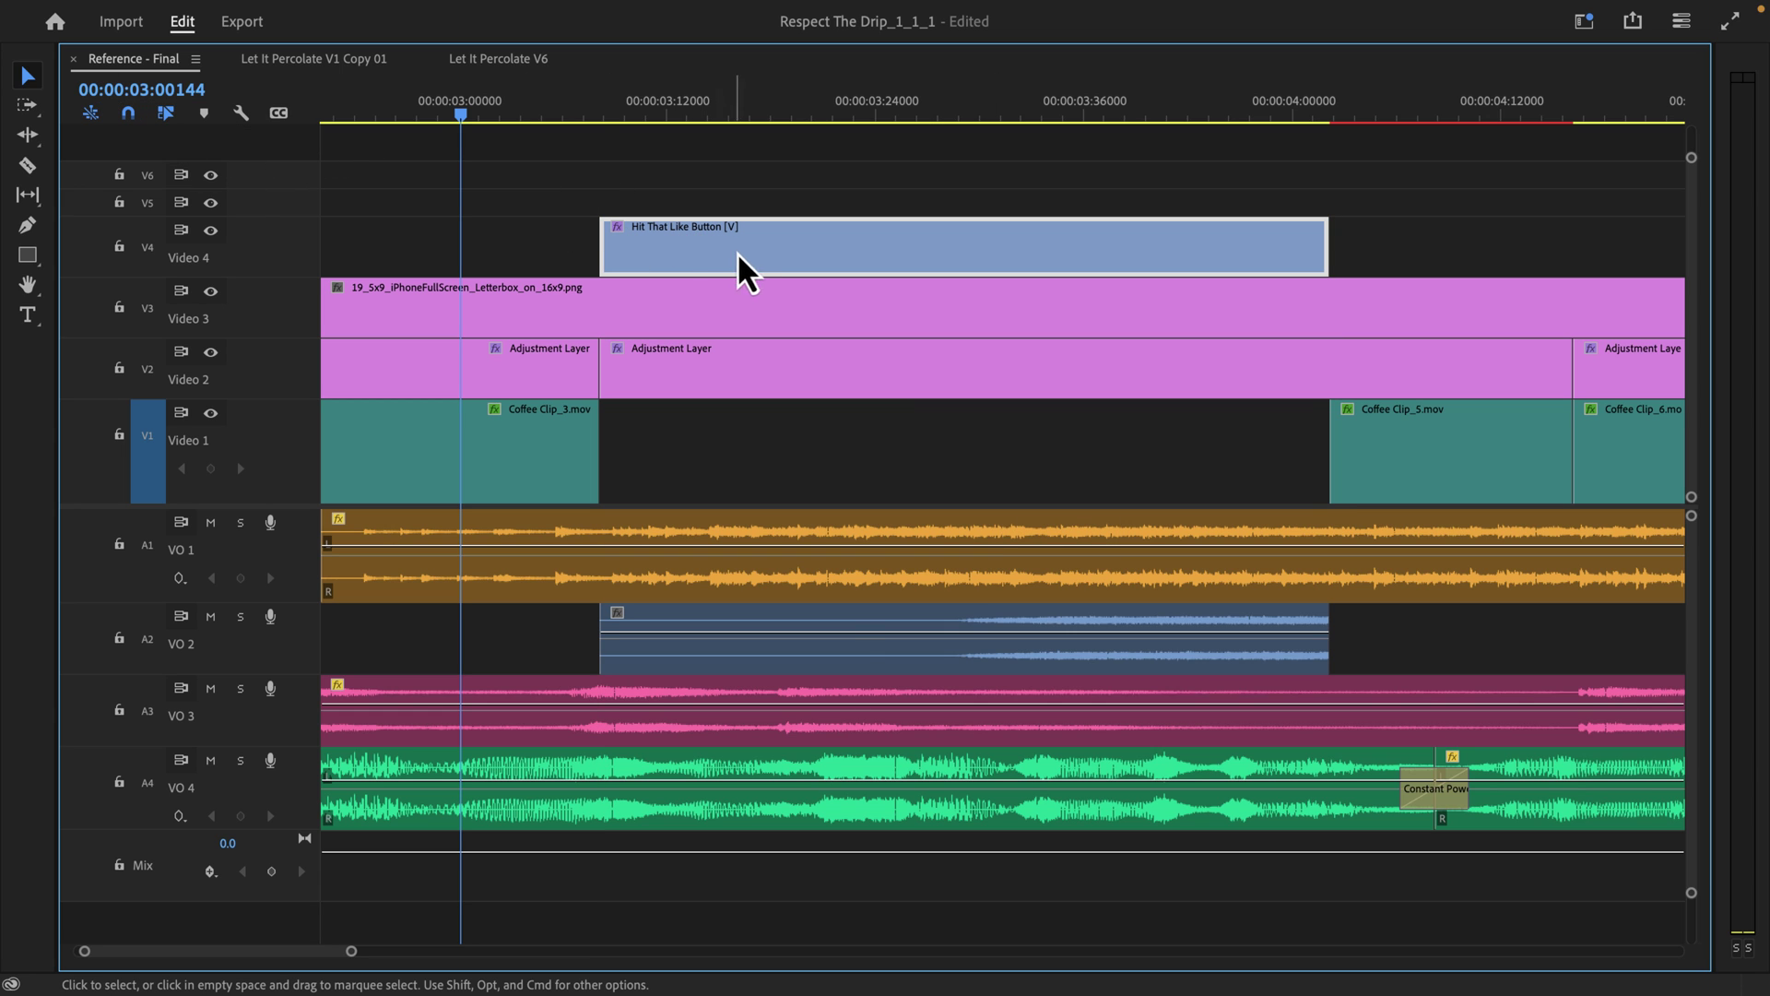
left_click(854, 619)
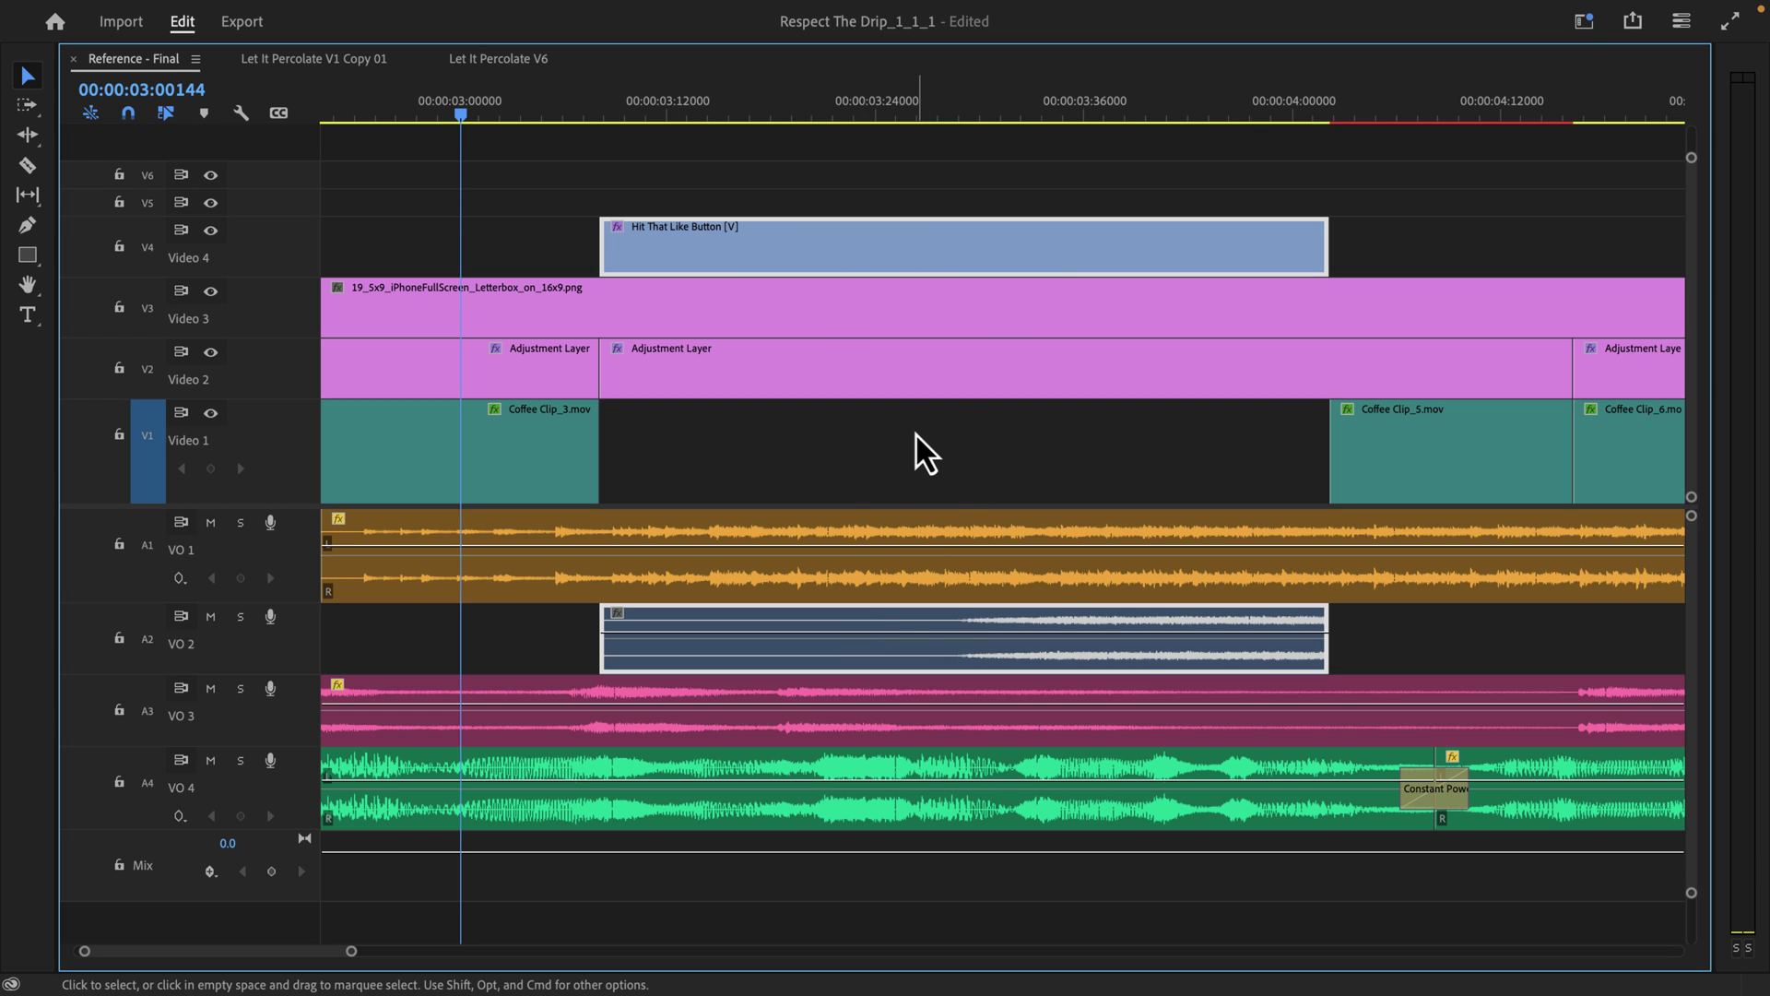
Shift the linked clips between tracks, ending on Video 4 and VO 2, then deselect
key("alt+Up")
key("alt+Down")
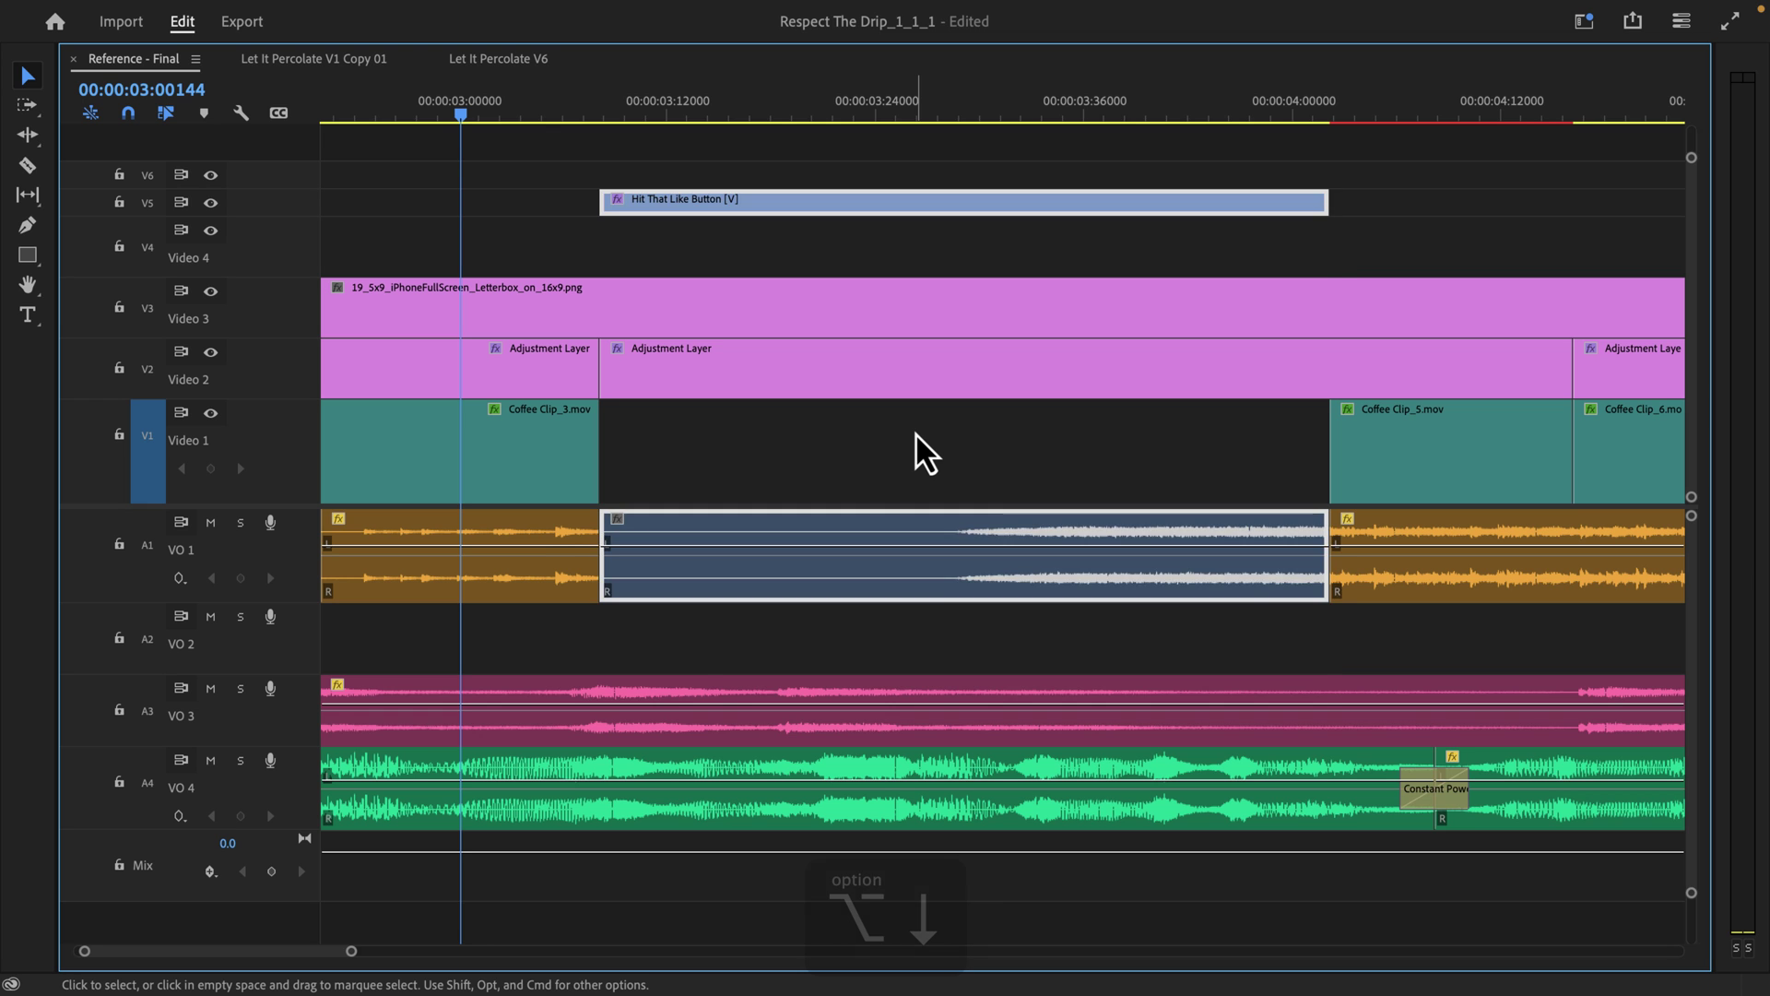
key("alt+Down")
key("alt+Down")
key("alt+Down")
key("alt+Up")
key("alt+Up")
key("alt+Up")
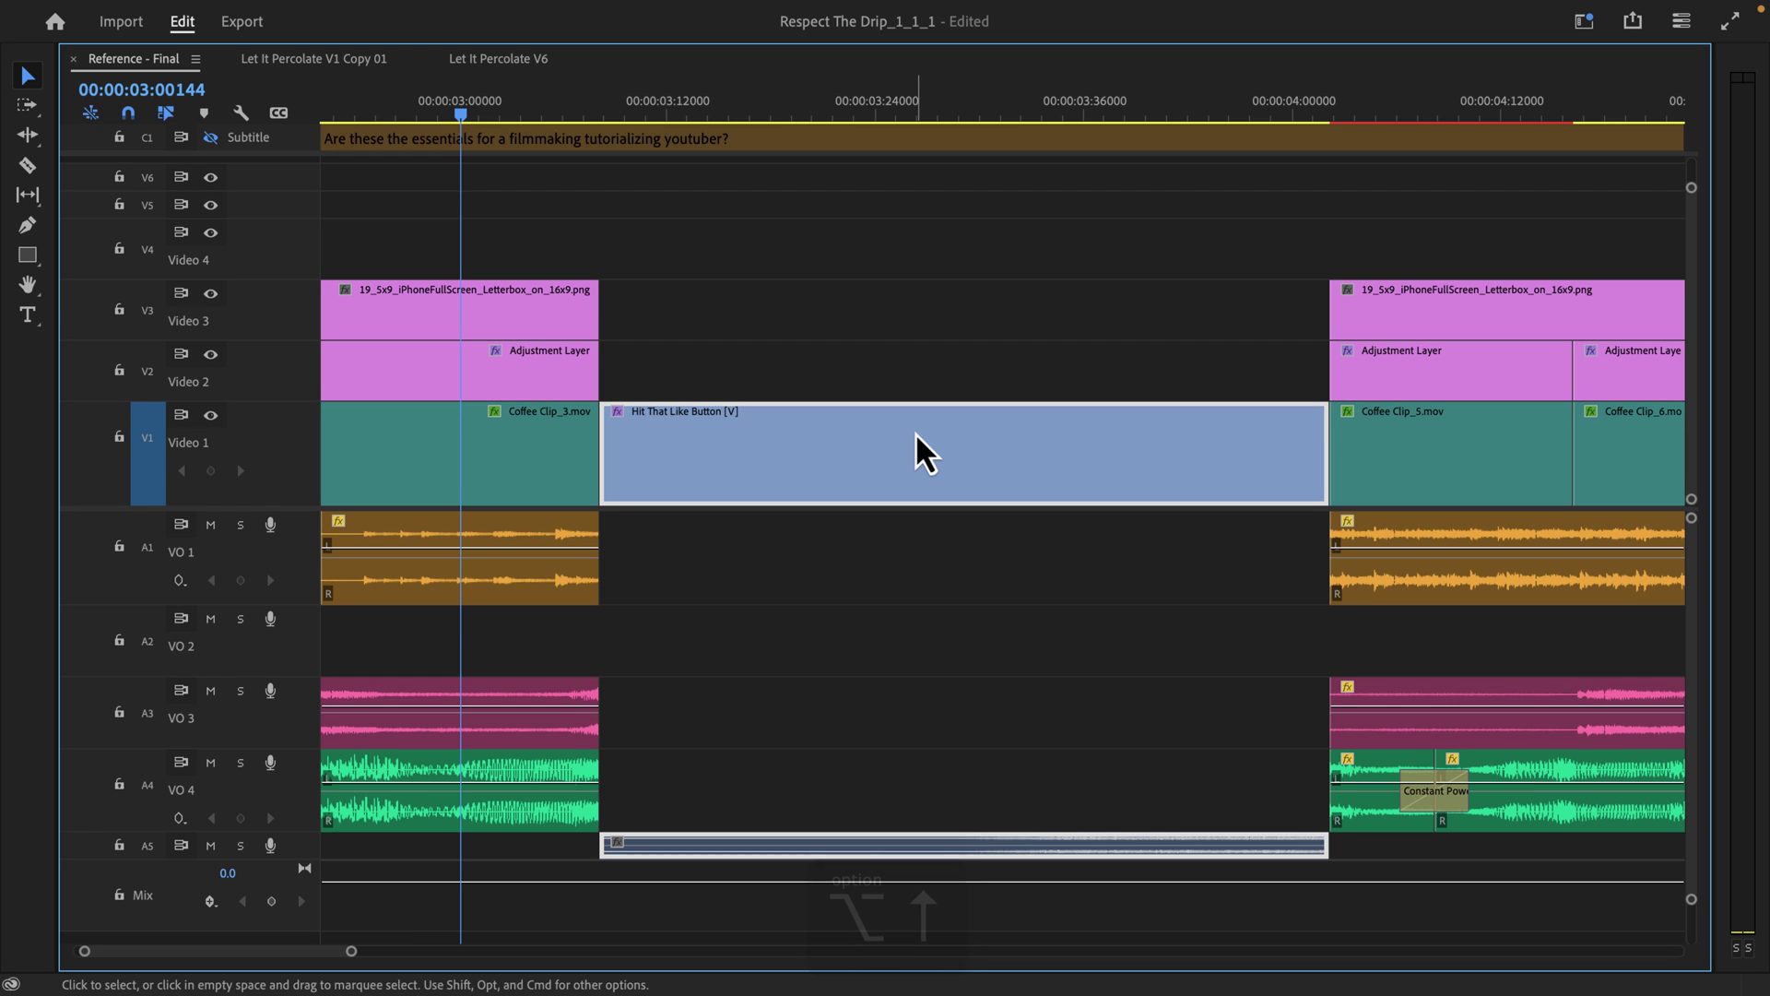
key("alt+Down")
key("alt+Down")
key("alt+Up")
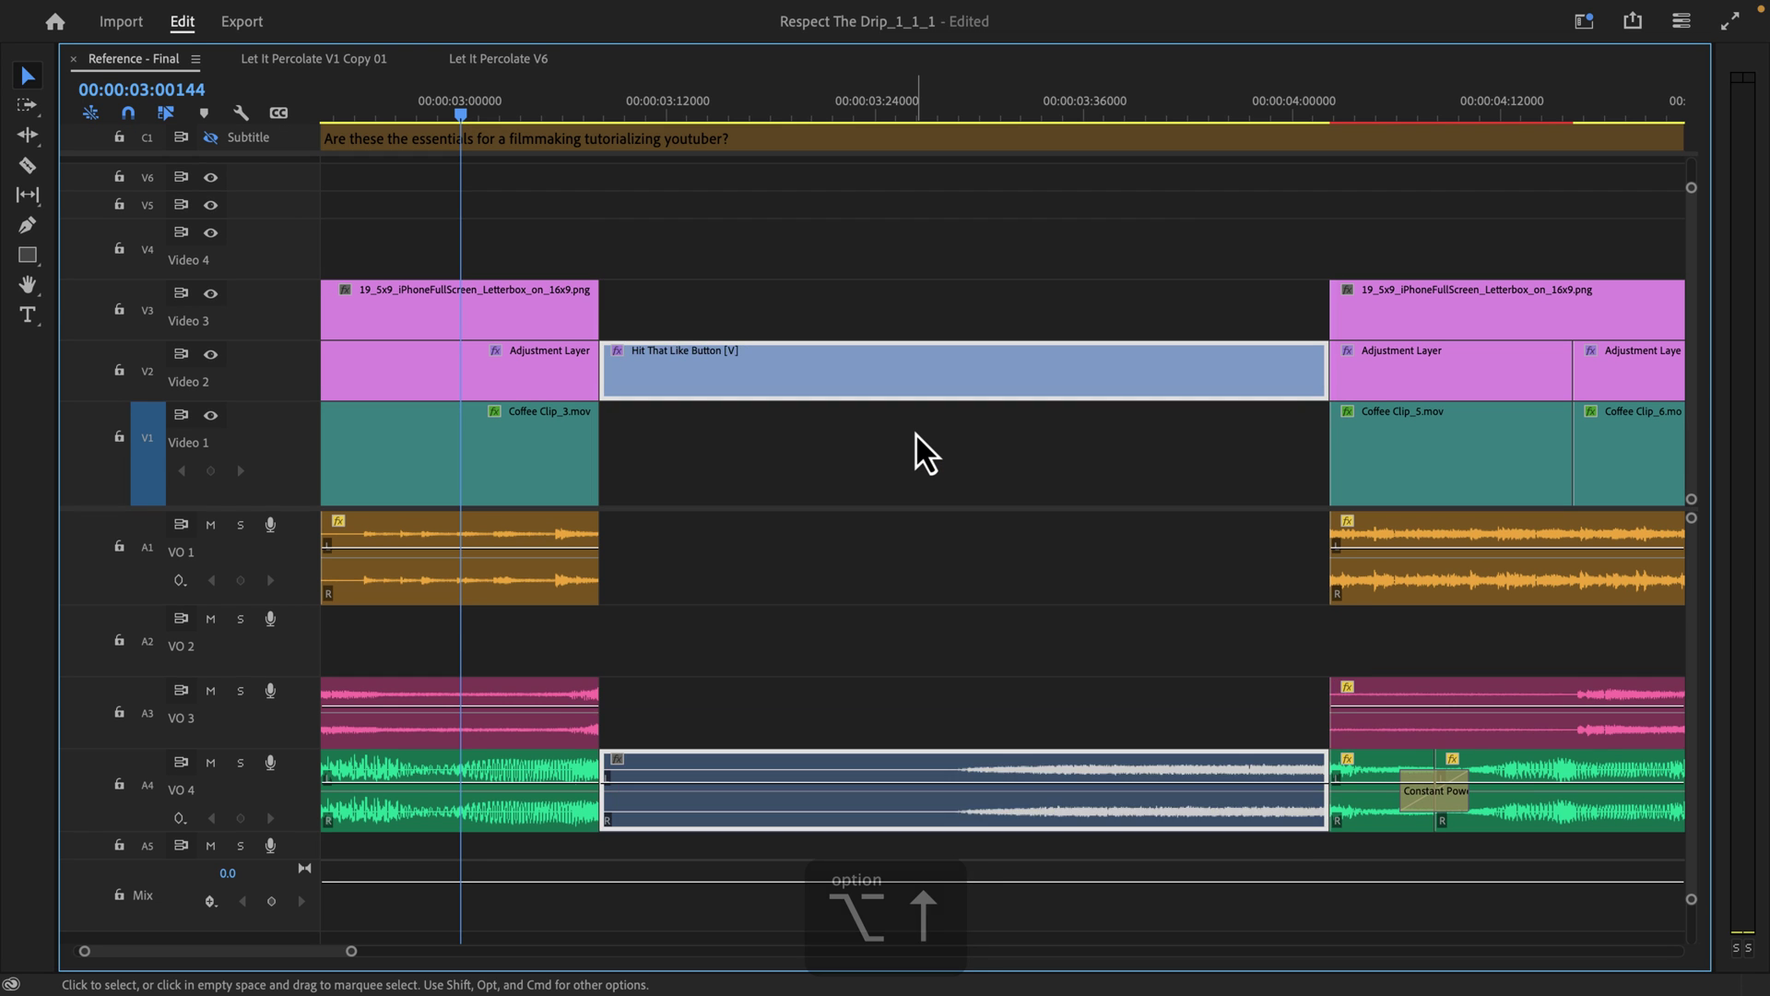
key("alt+Up")
left_click(867, 526)
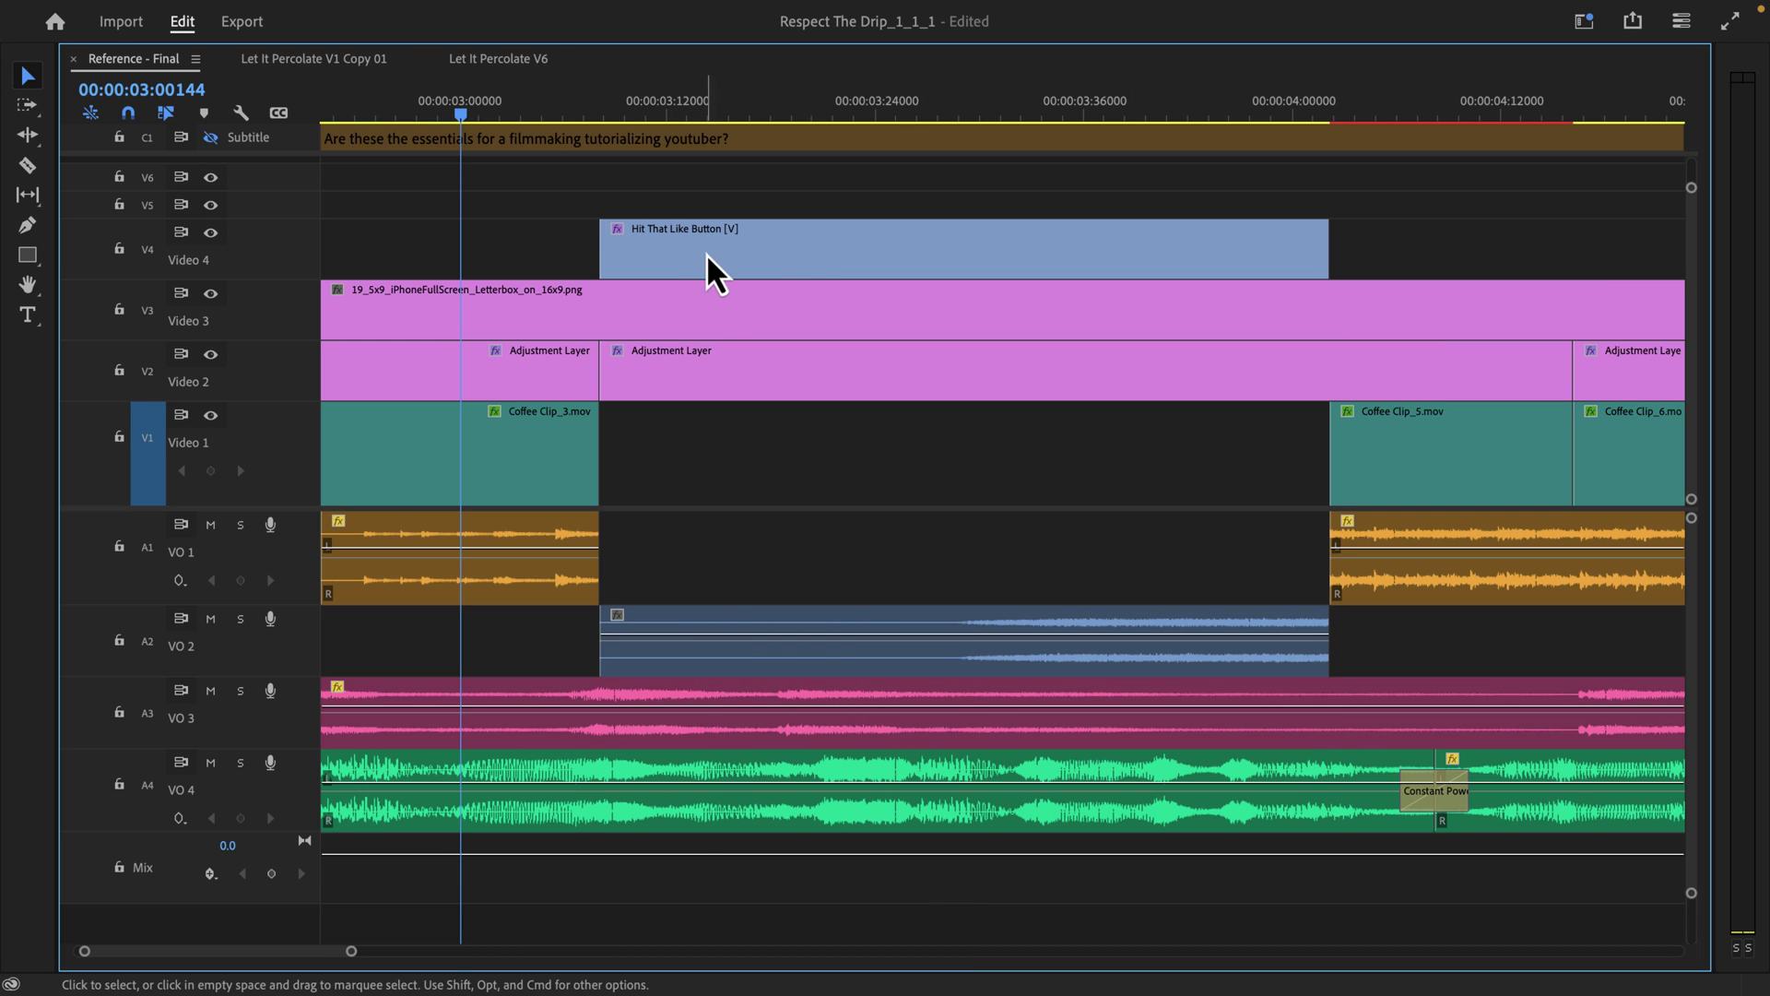
Slide the Video 4 clip 8 frames later than its audio, then move both clips earlier together
left_click(772, 253)
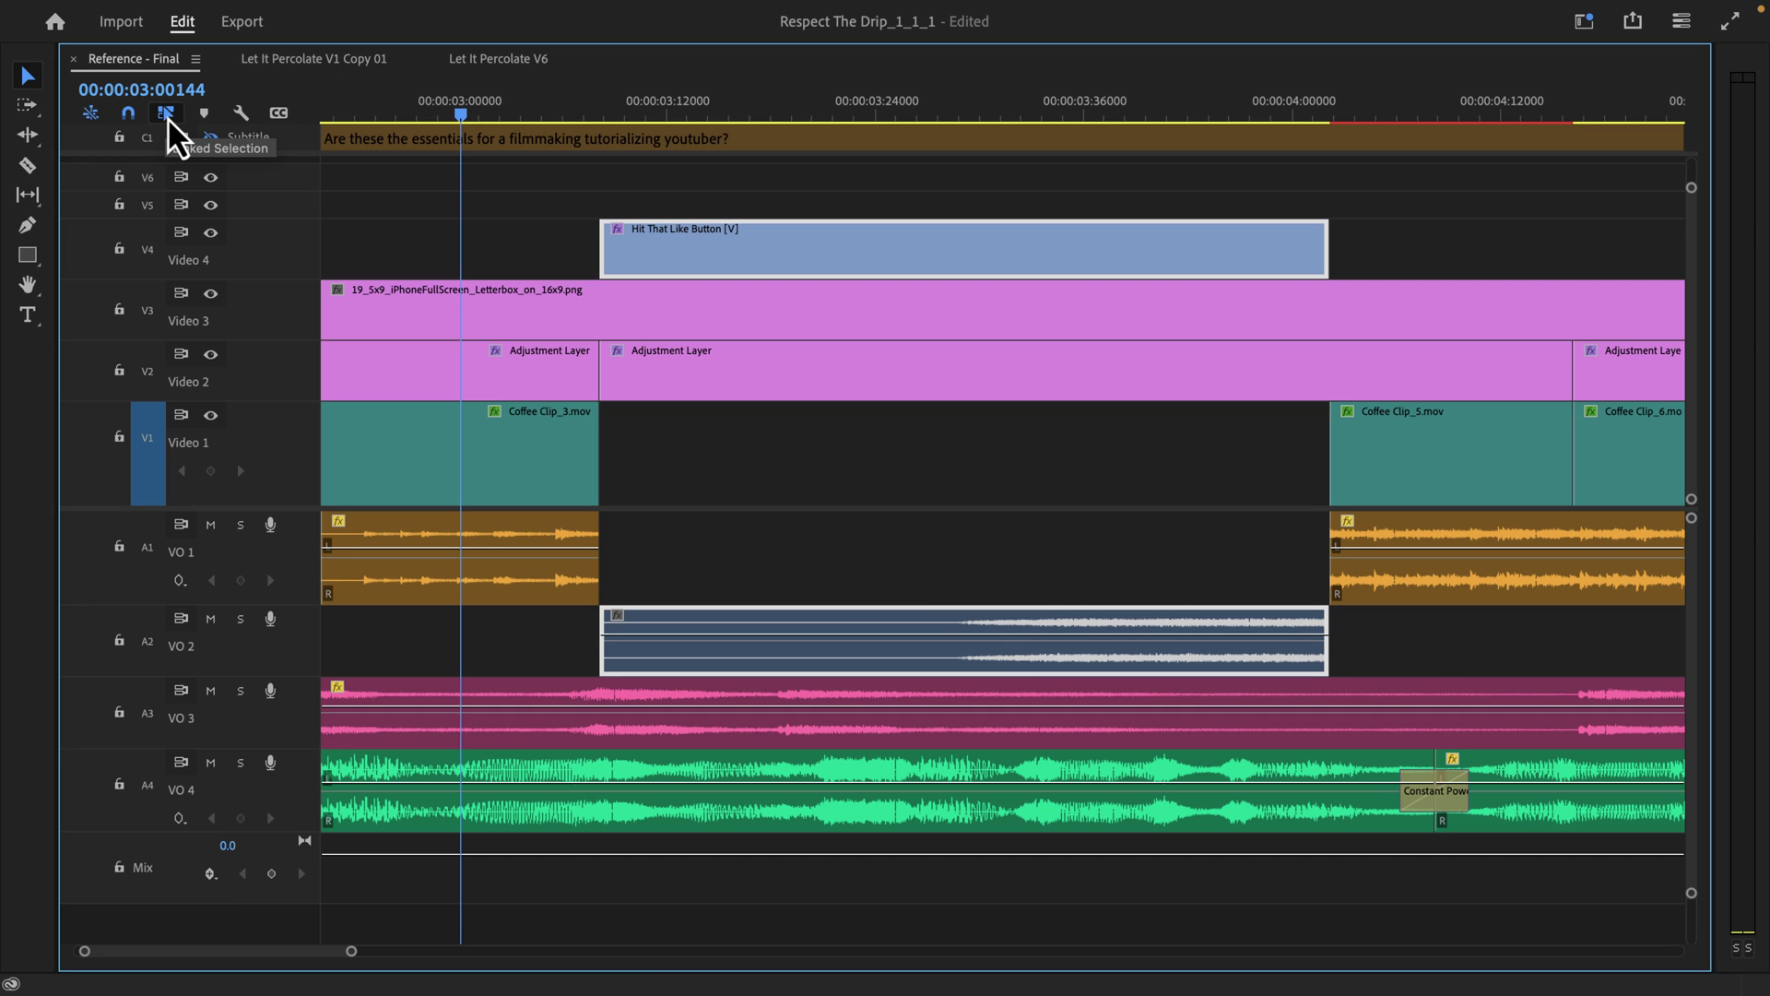
left_click(1182, 231, "shift")
left_click(1110, 242, "alt")
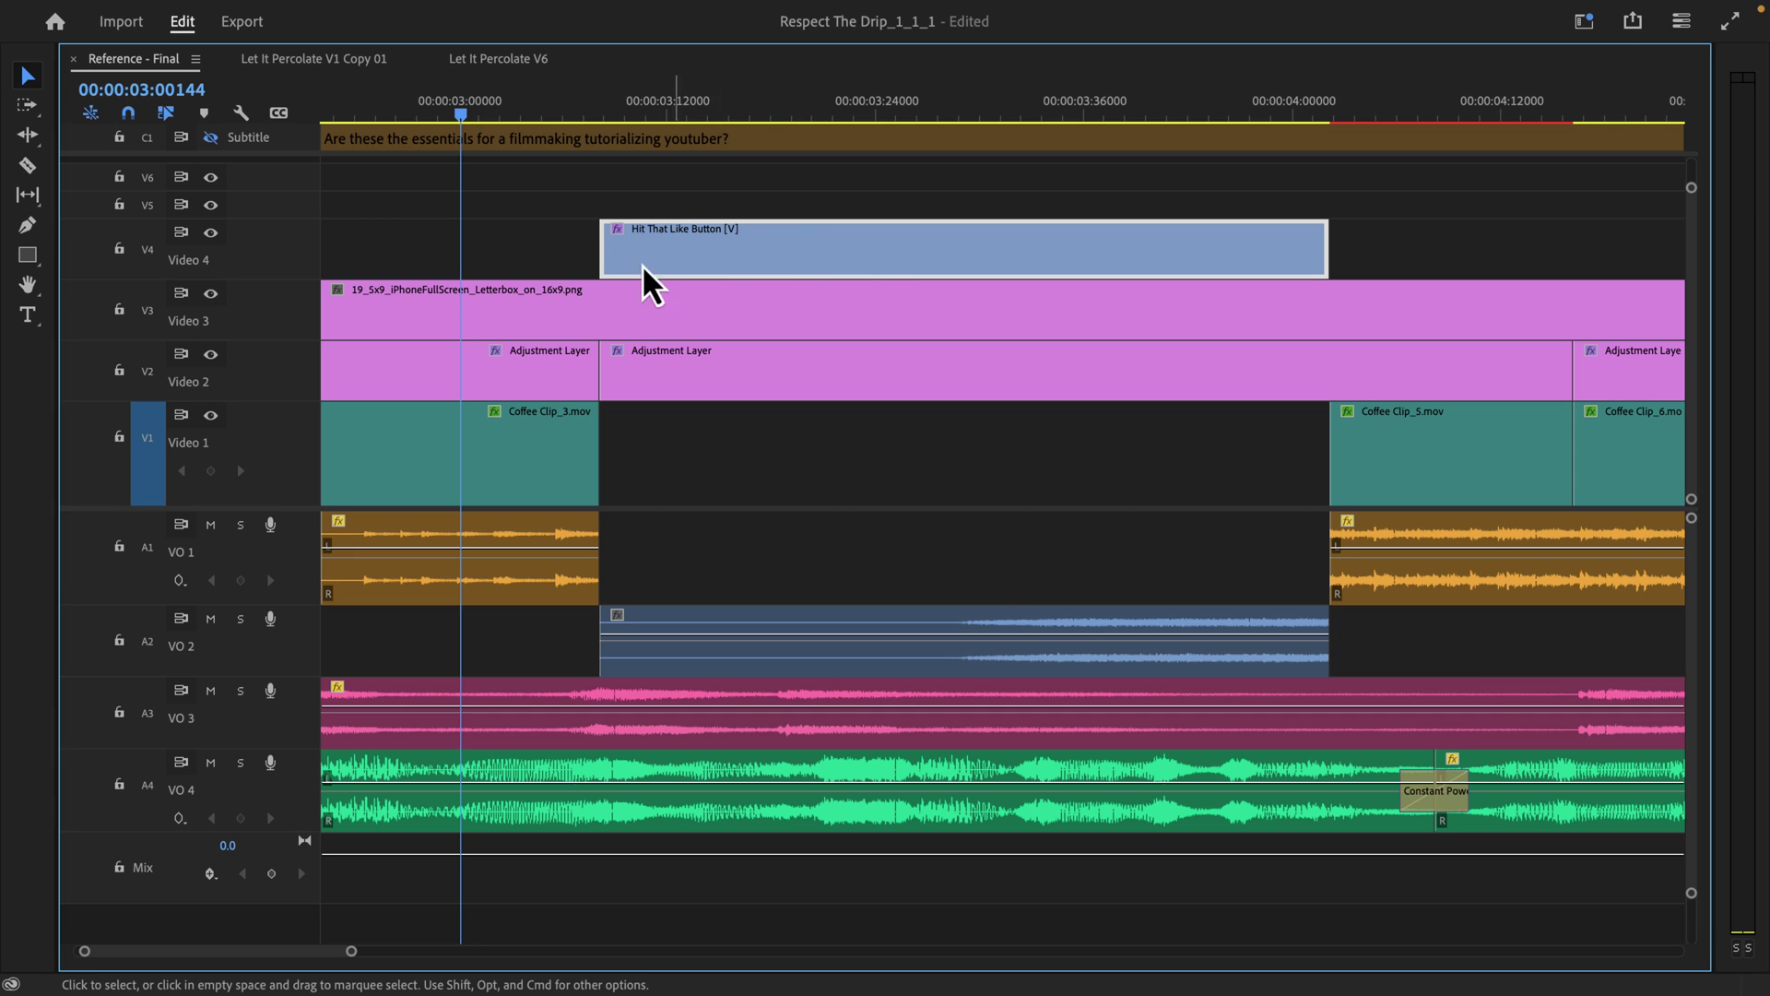
left_click_drag(732, 256, 1011, 256)
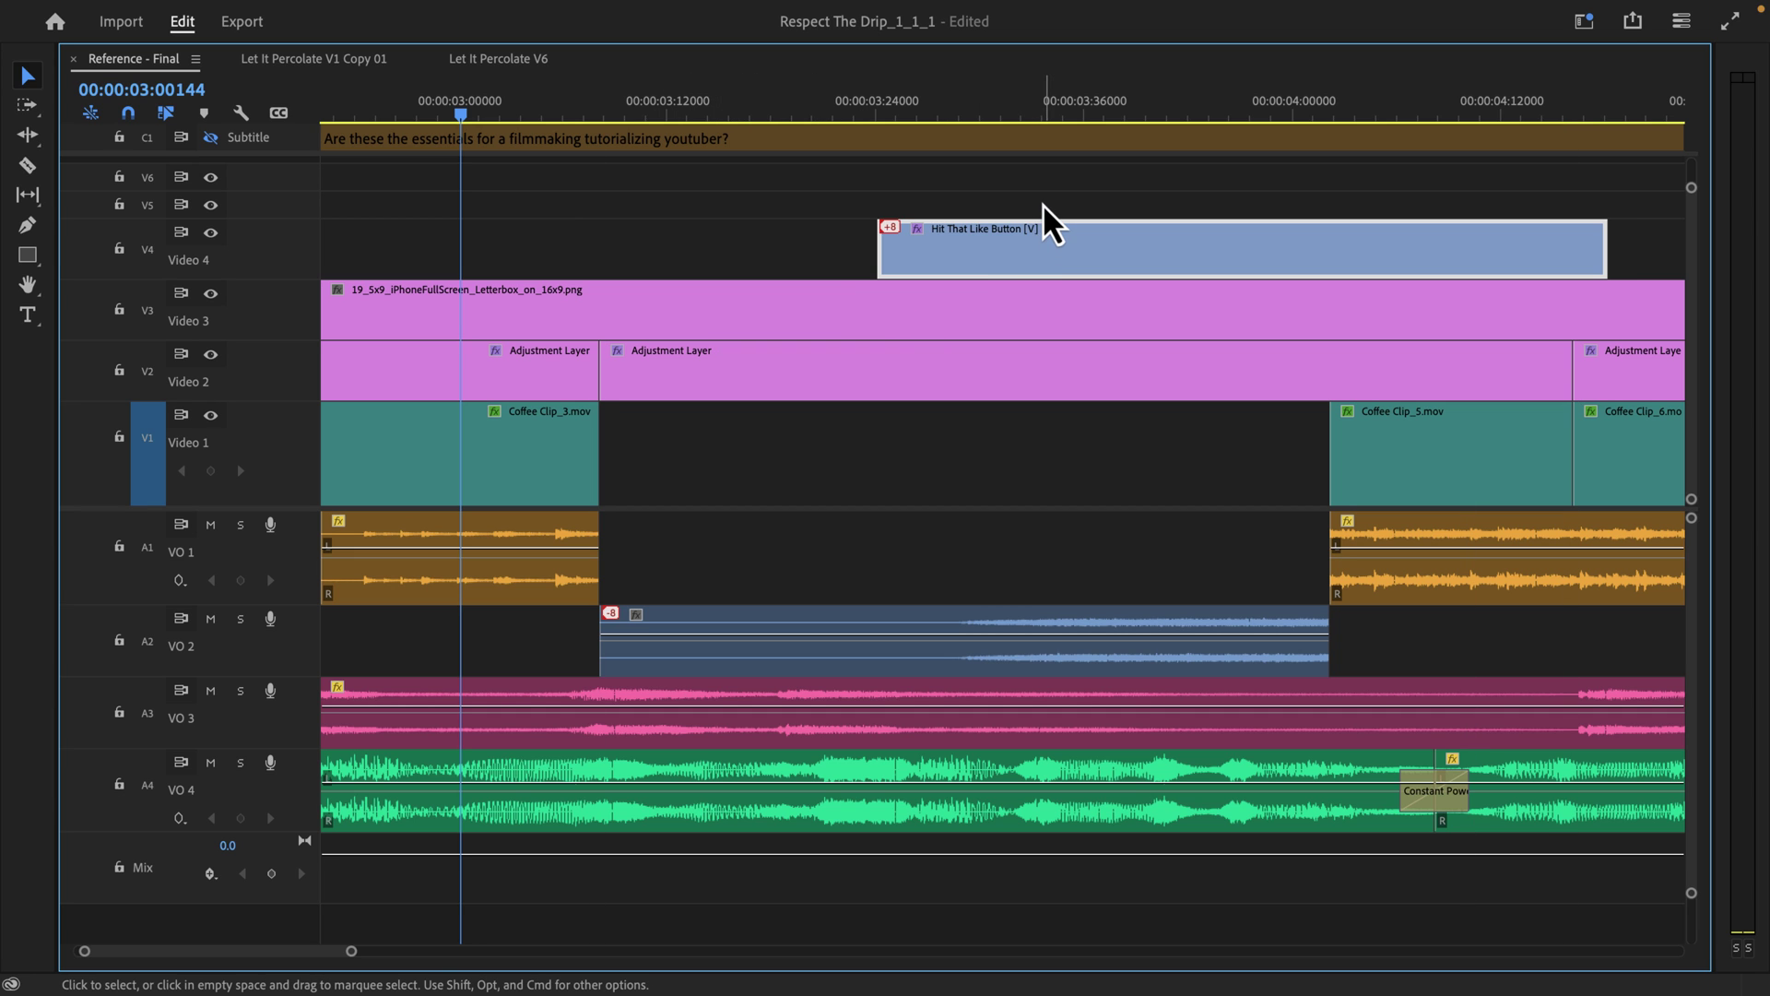
left_click(1088, 262)
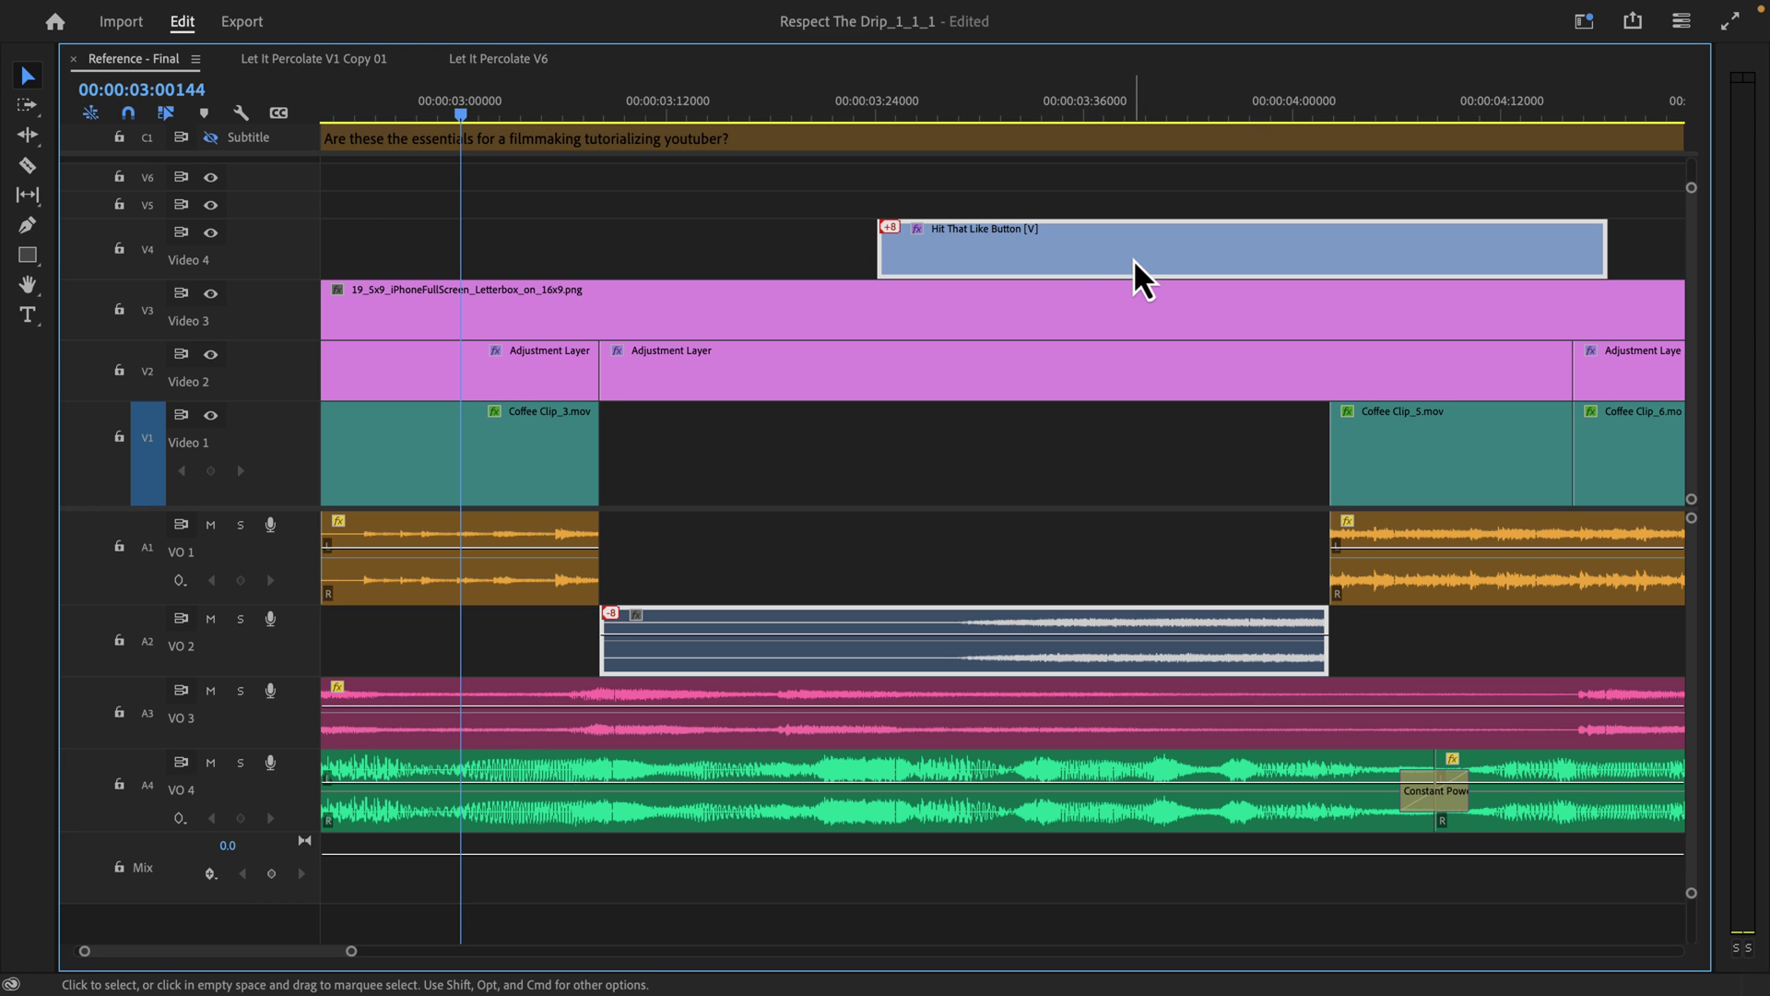
left_click_drag(1133, 258, 972, 261)
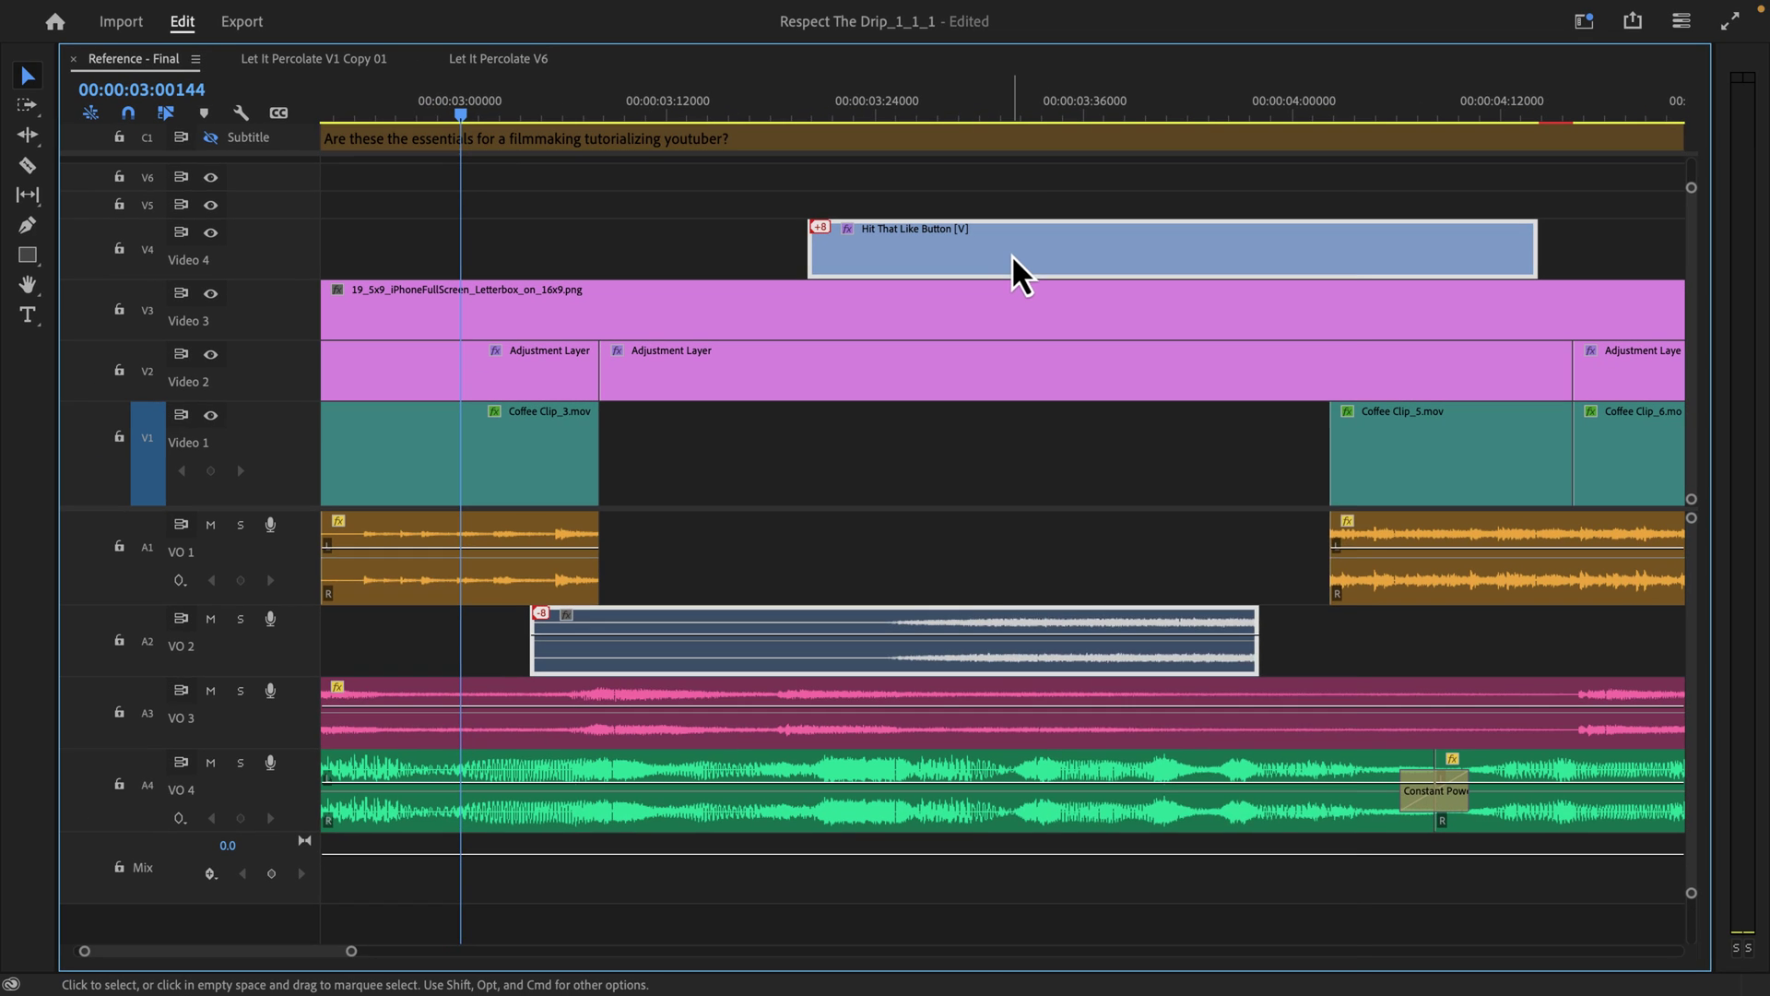
Unlink the Hit That Like Button video from its audio, then undo the unlink
right_click(1071, 540)
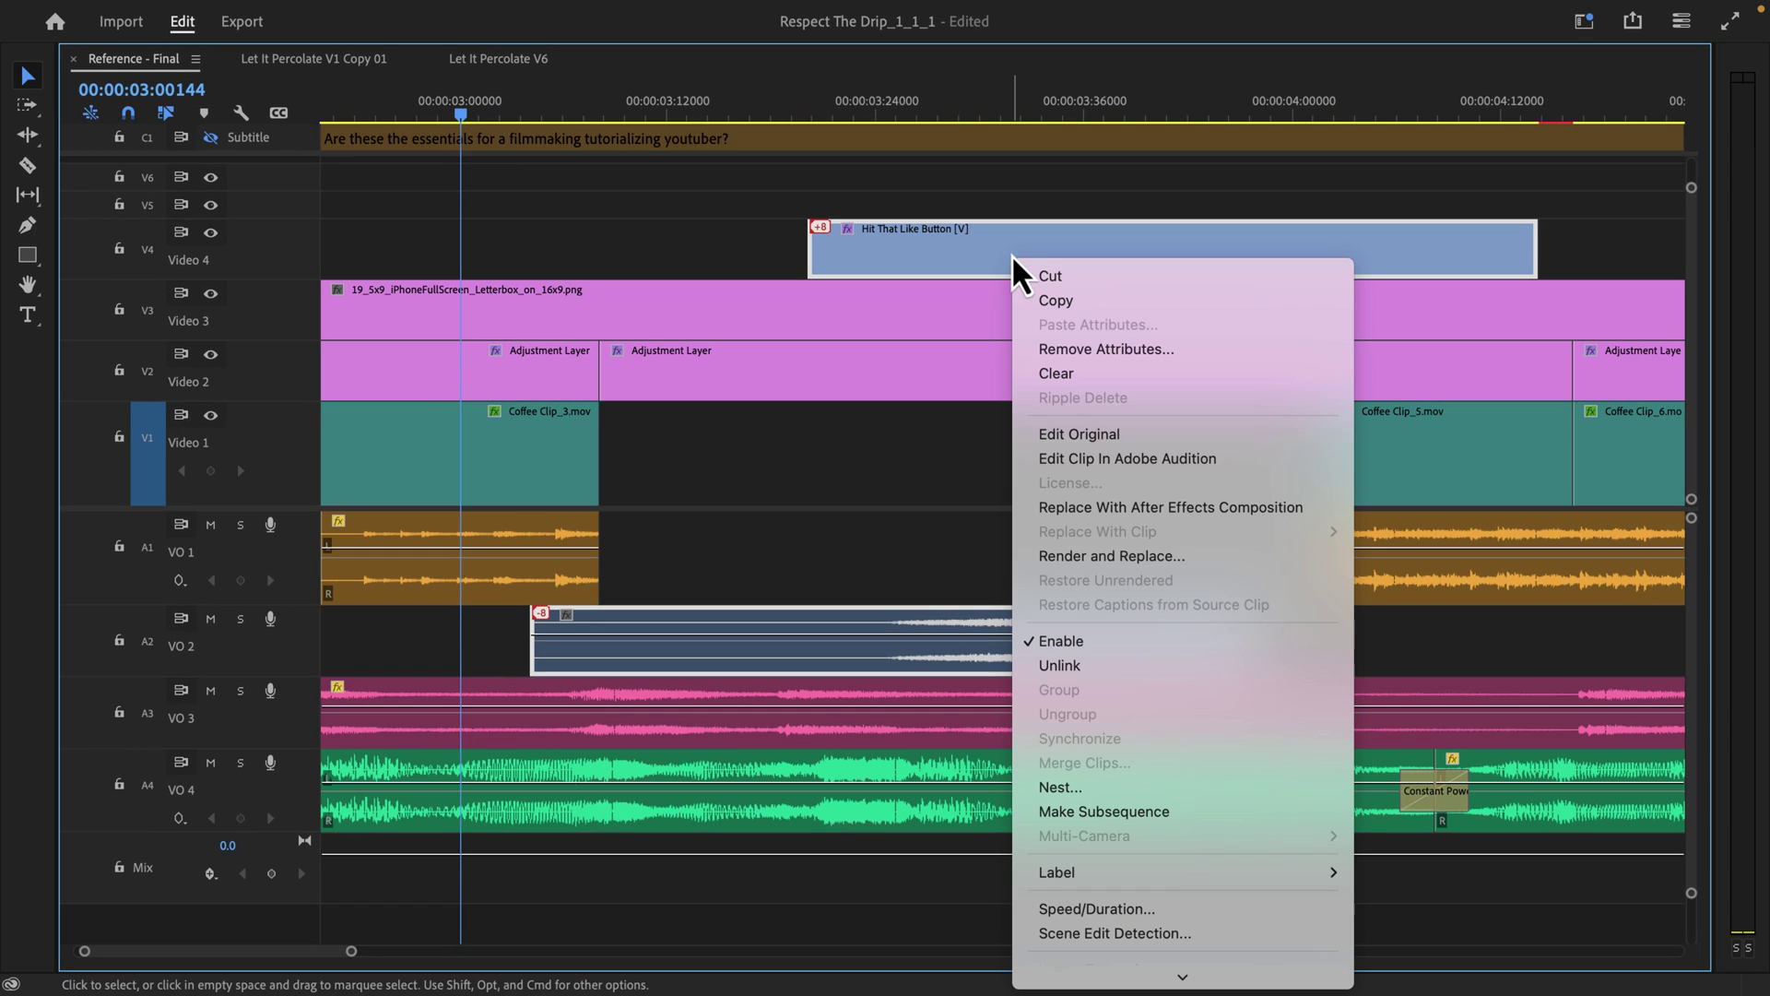
left_click(1131, 668)
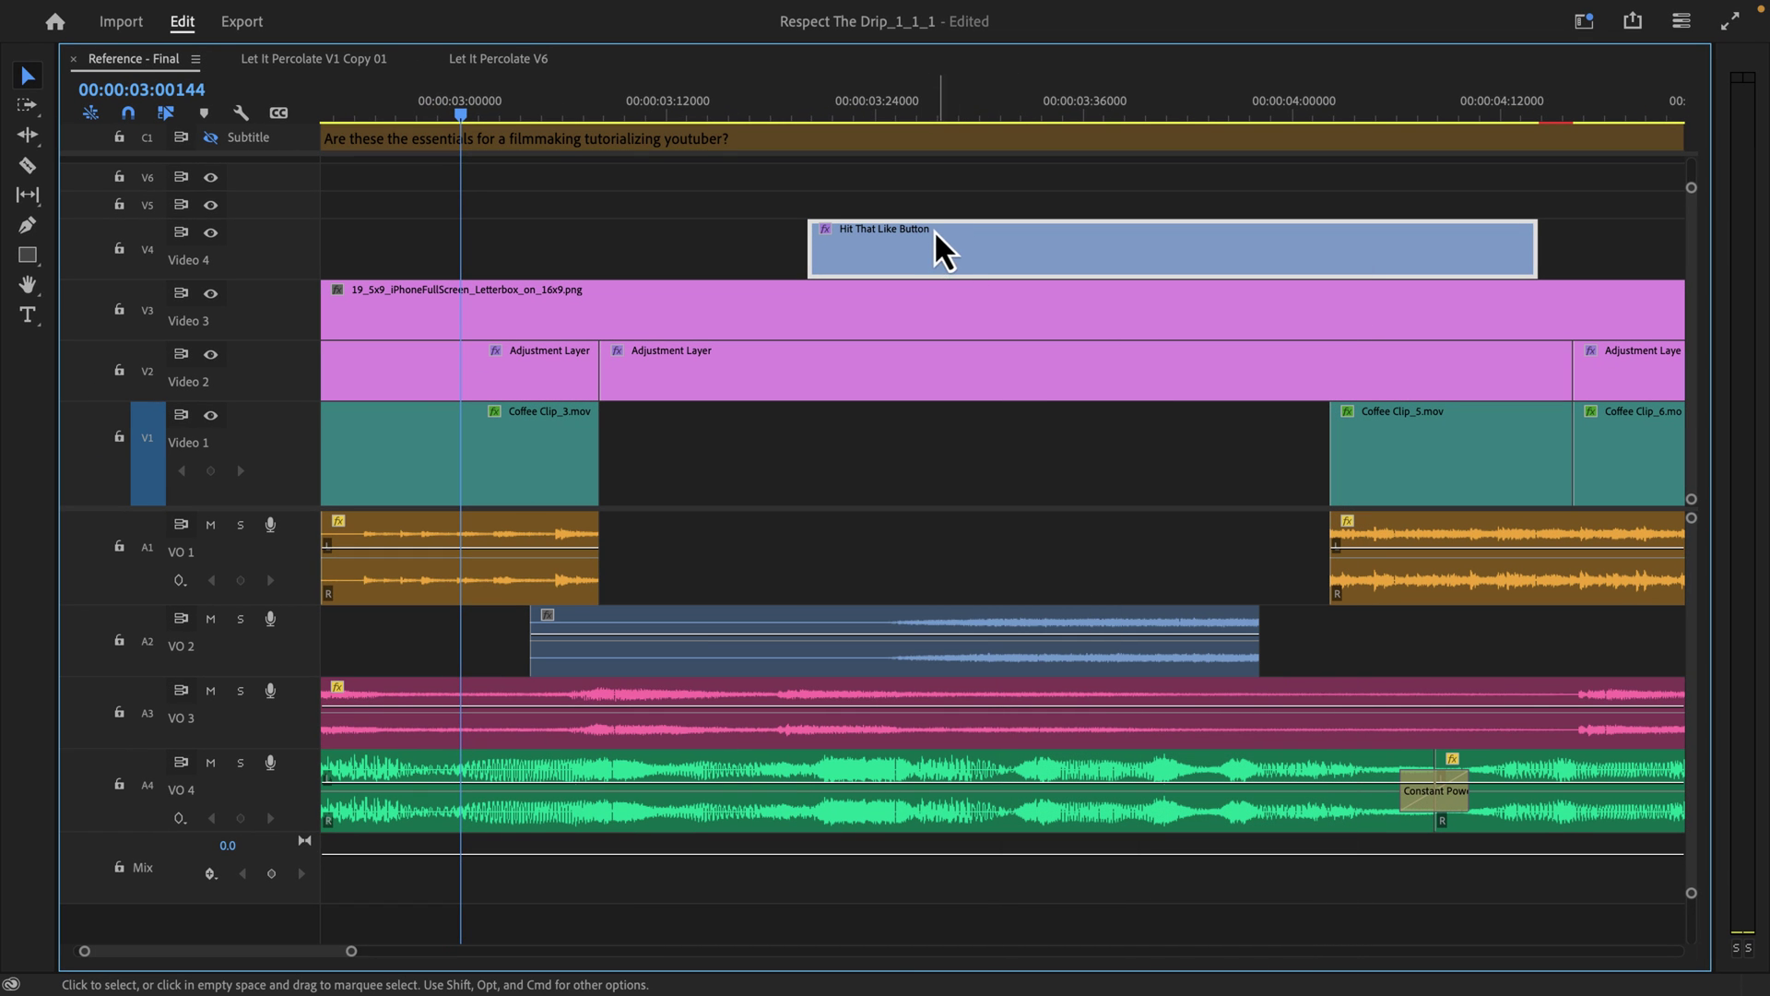
key("super+z")
key("super+z")
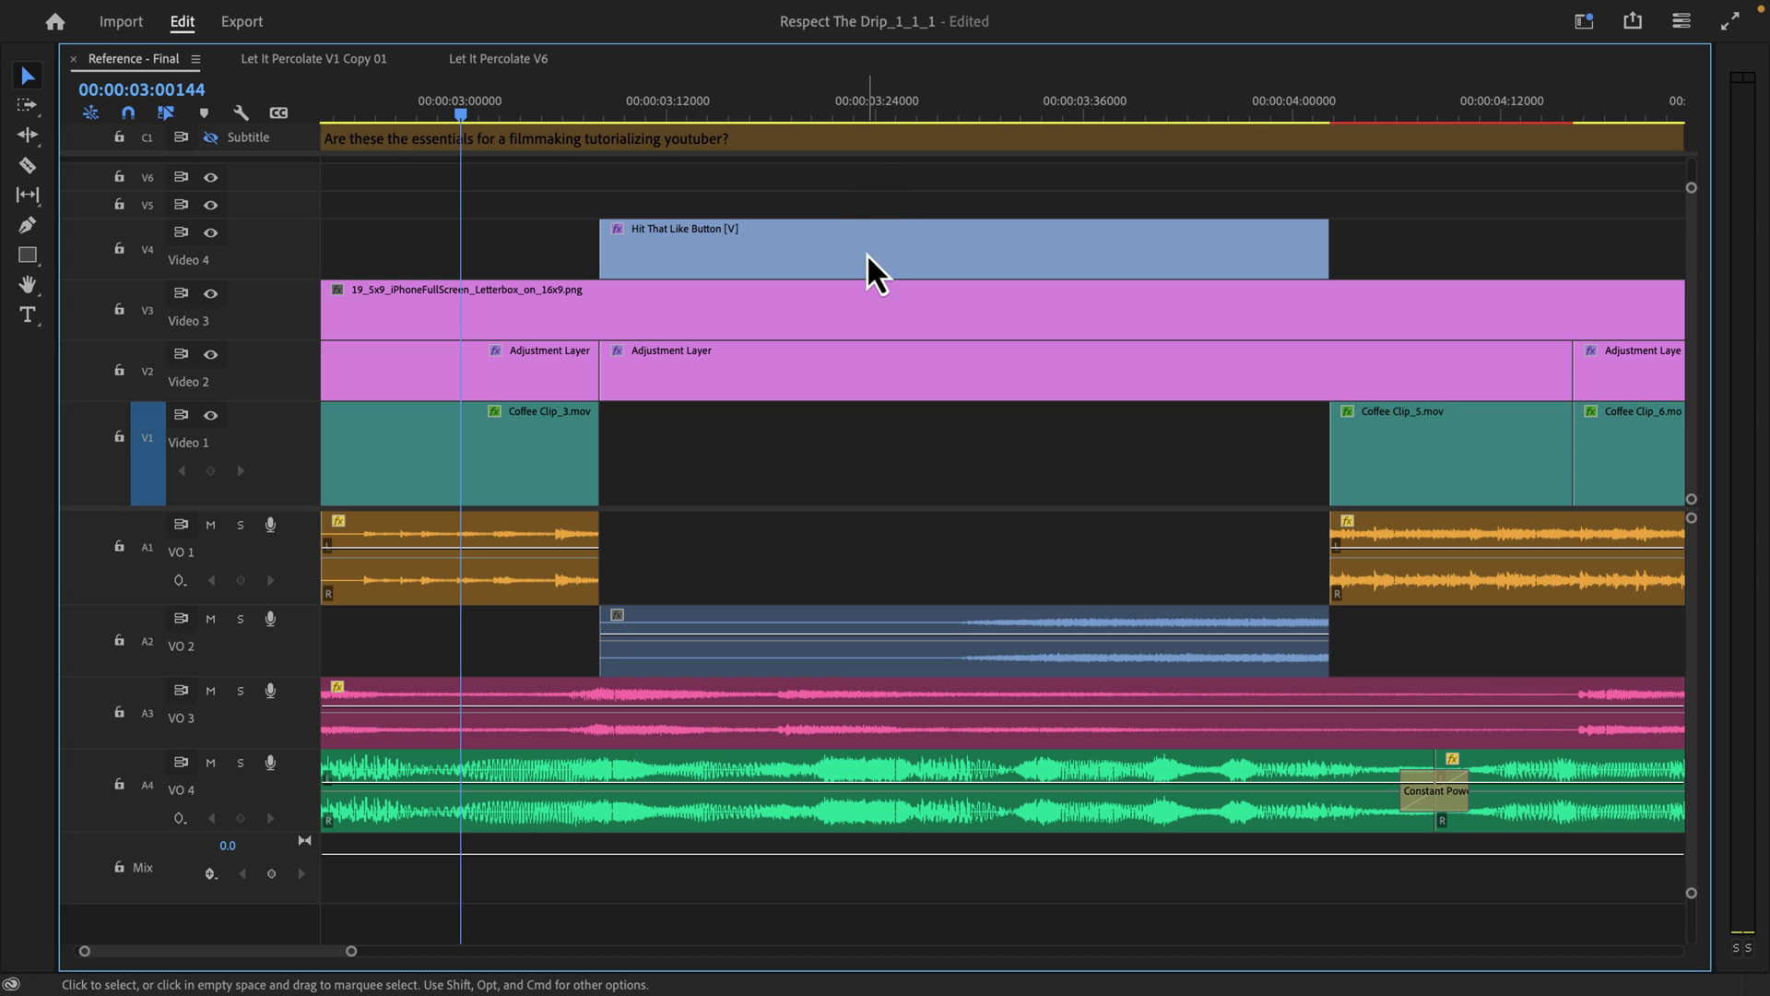
Nudge the Hit That Like Button clip between V4, V5 and V6, leaving it on V5
left_click(868, 252)
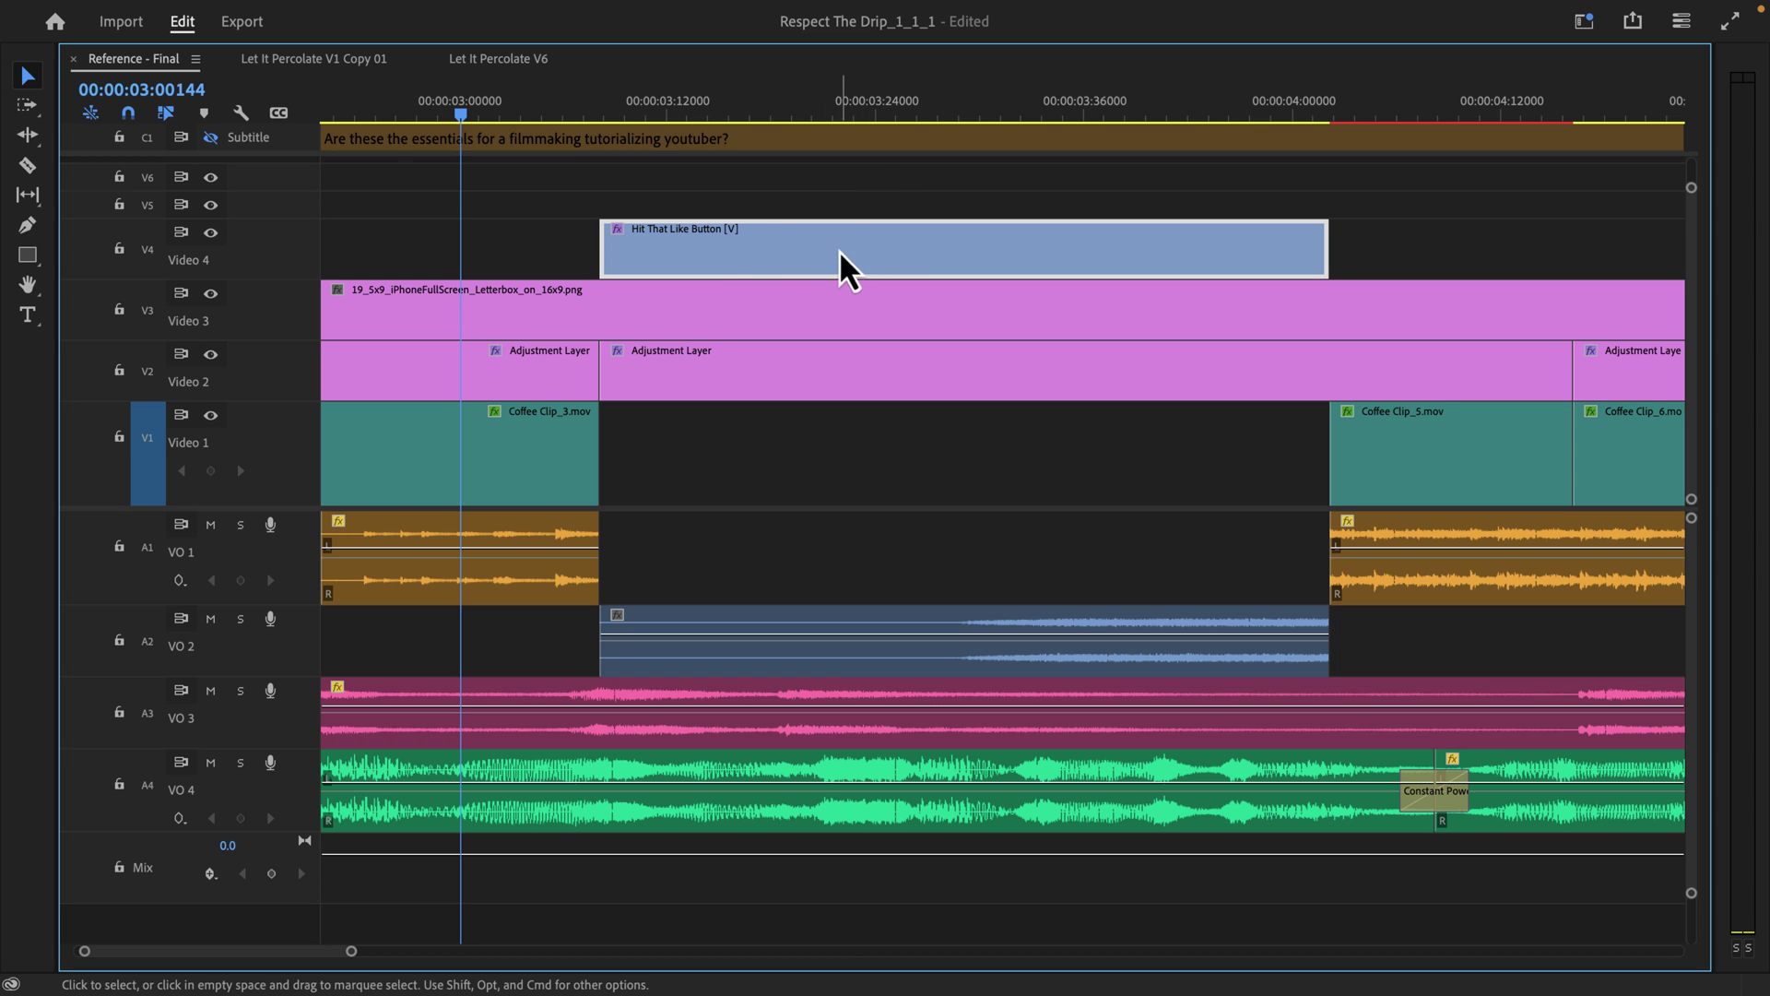
mouse_move(757, 245)
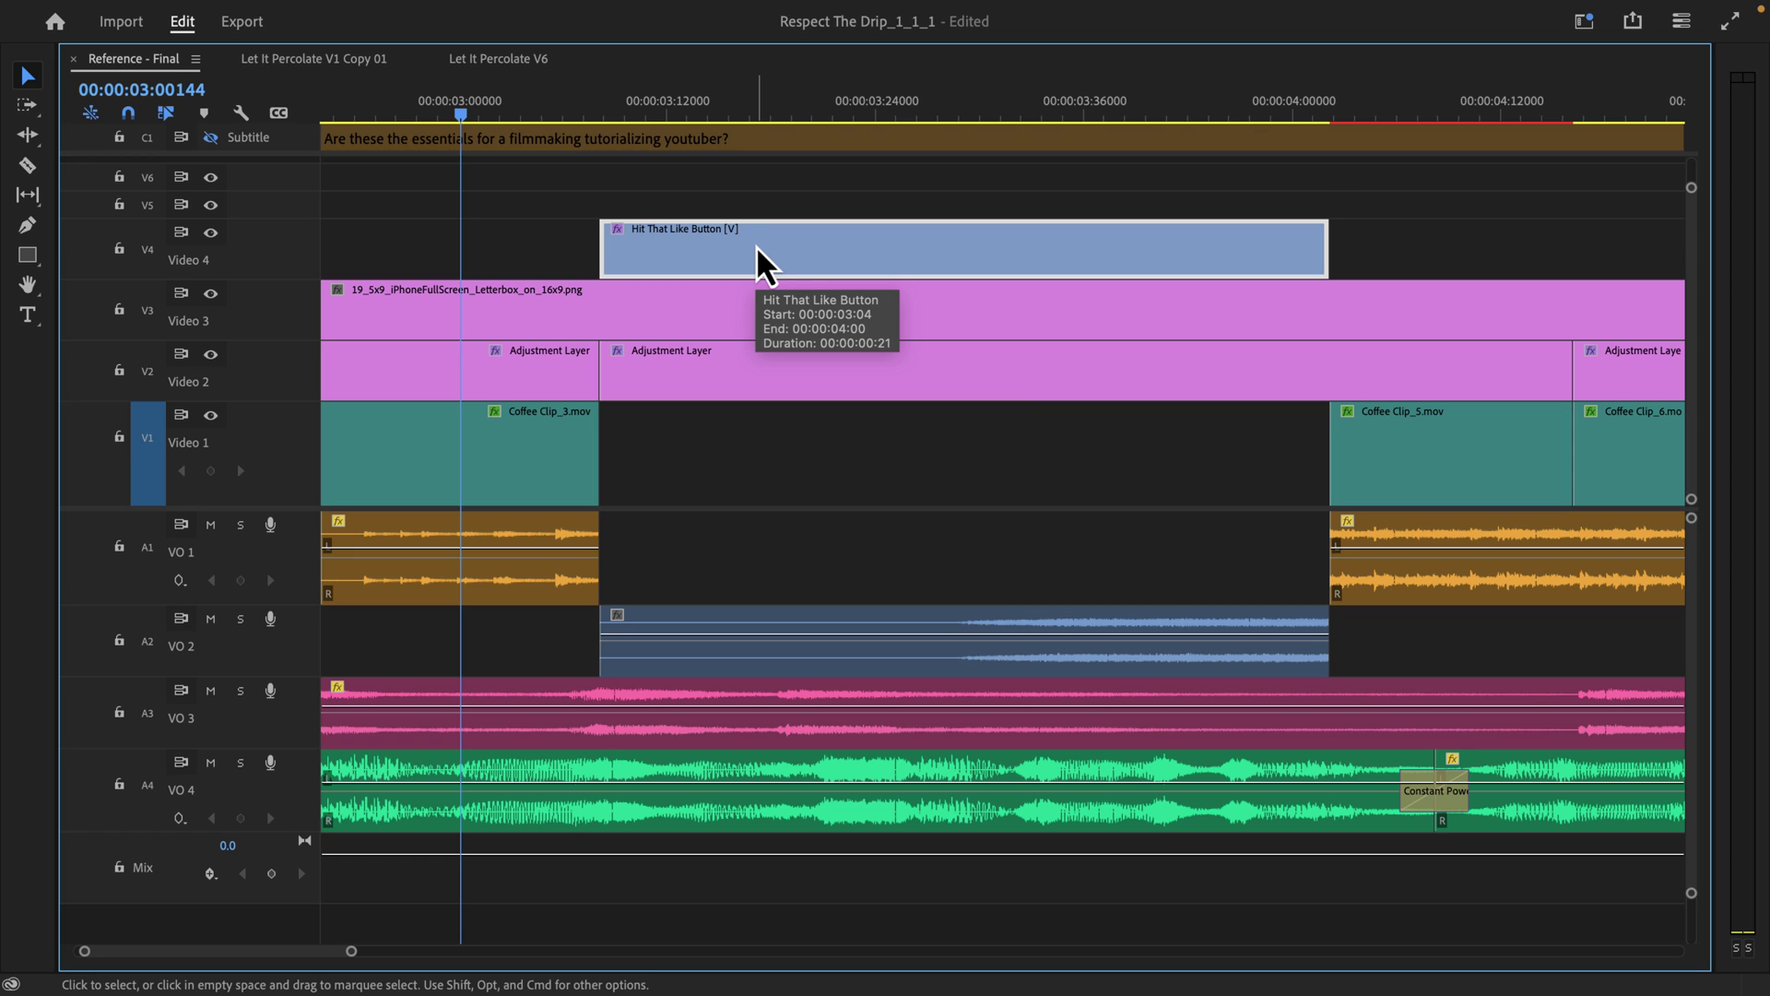
key("alt+Up")
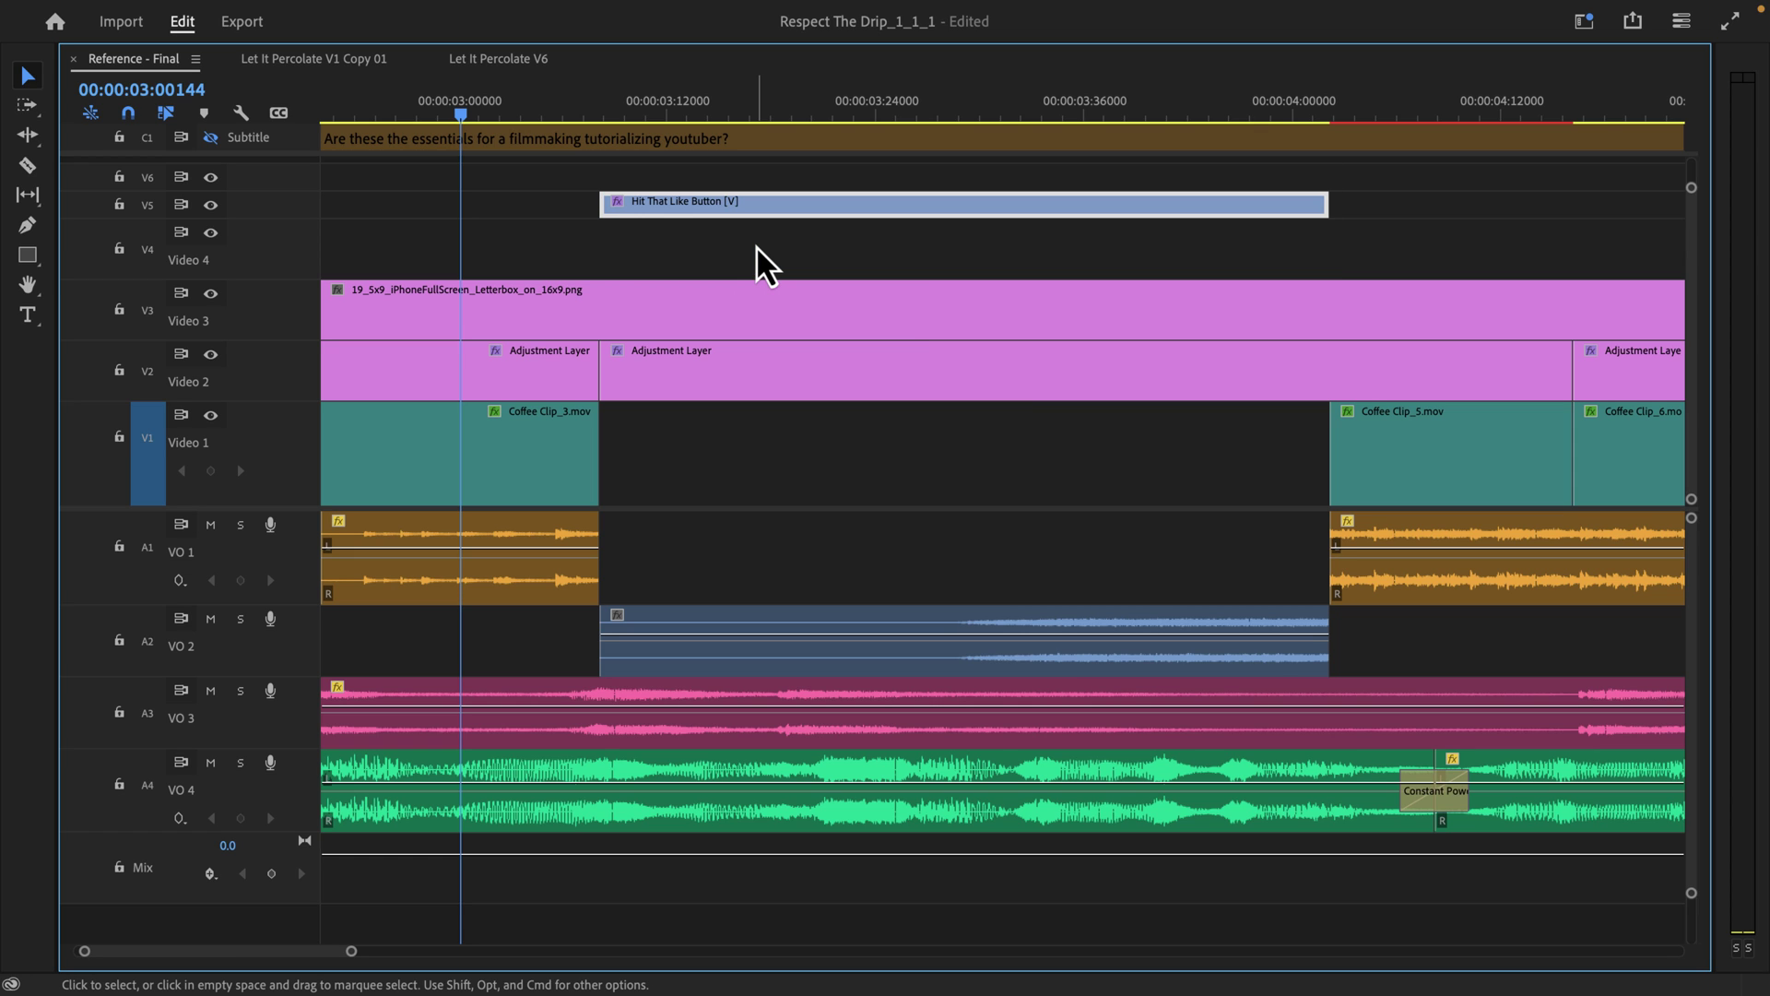
key("alt+Down")
key("alt+Up")
key("alt+Up")
key("alt+Down")
key("alt+Down")
key("alt+Up")
scroll(848, 232, "down", 10)
Move the three V2 clips around 00:02:03 down onto V1 and reposition the preview window
left_click(1128, 118)
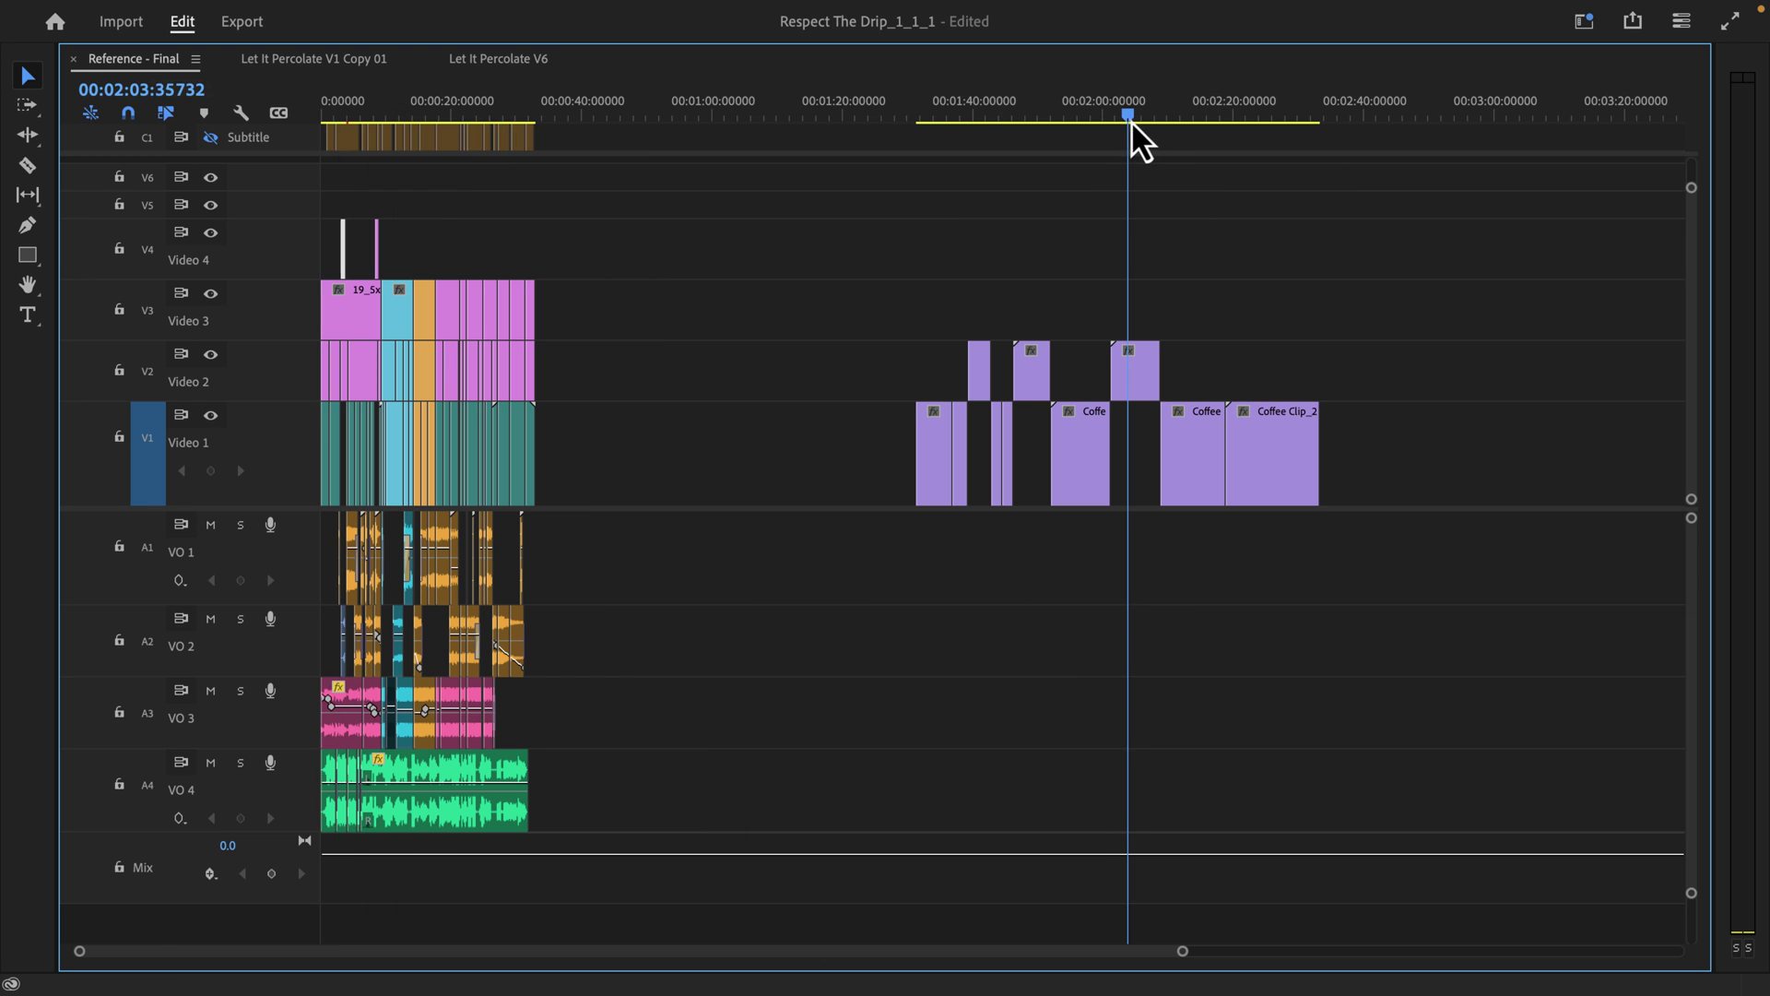
scroll(1214, 347, "up", 5)
scroll(1154, 334, "down", 2)
left_click_drag(1159, 295, 679, 367)
key("alt+Down")
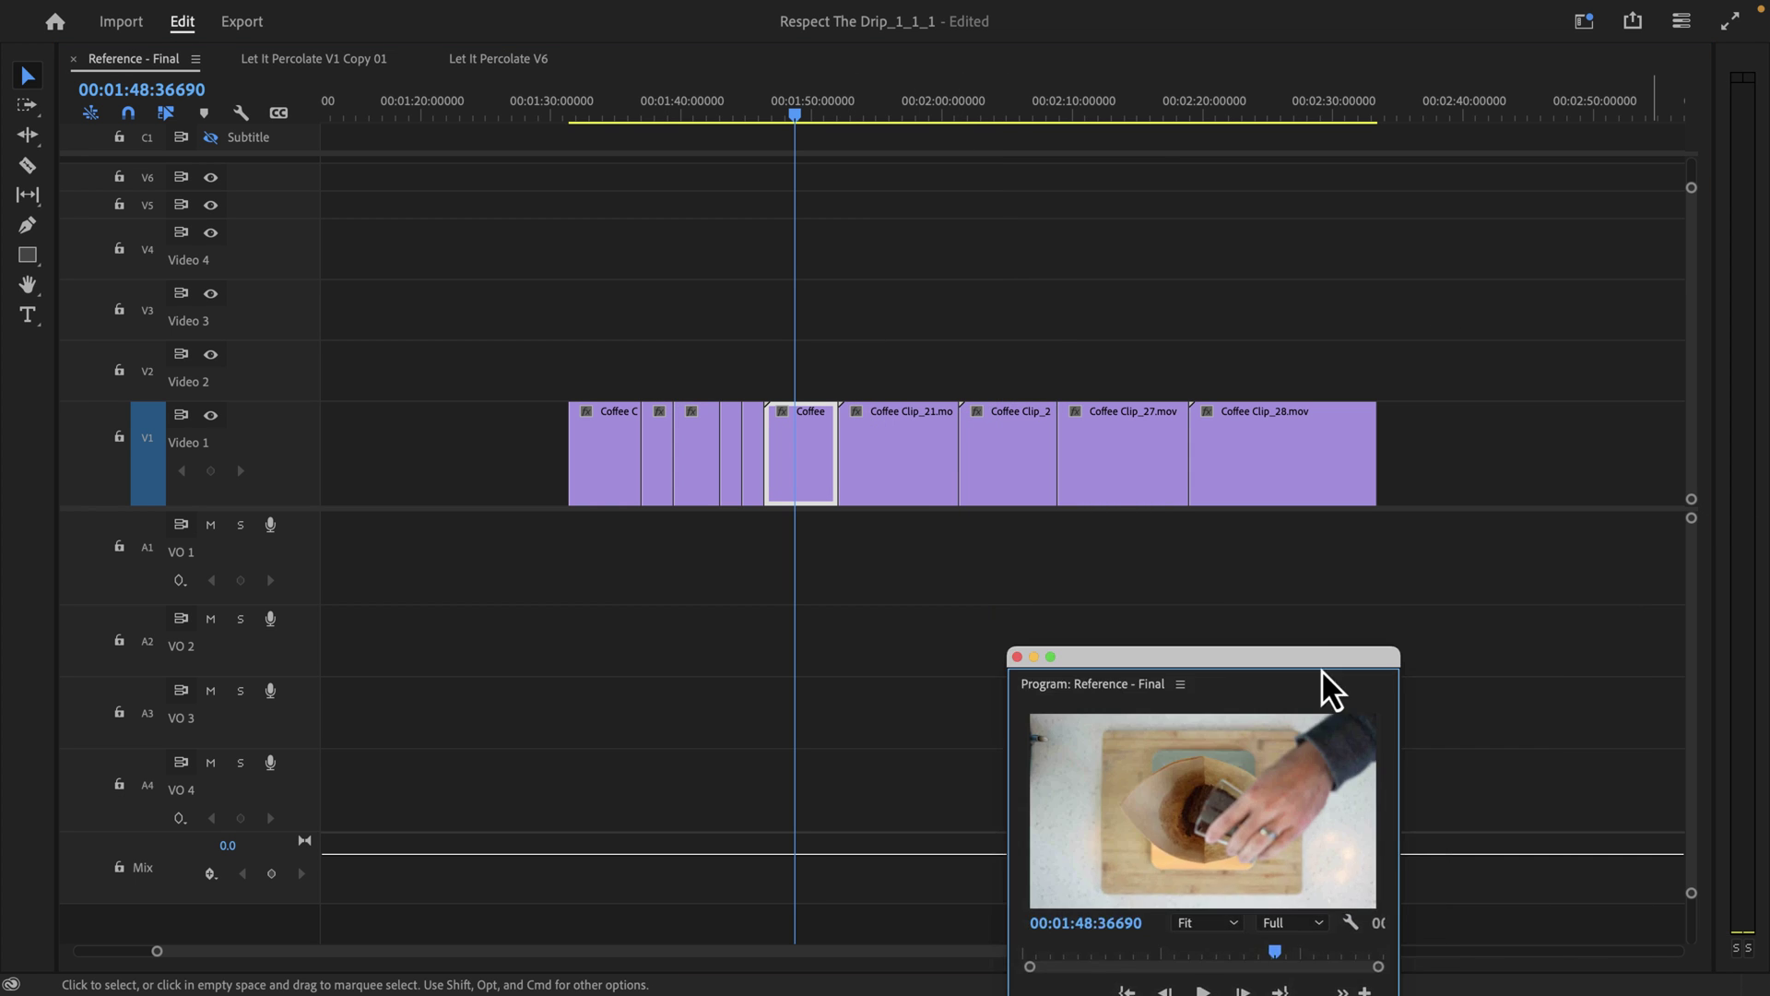
left_click_drag(1322, 671, 1692, 66)
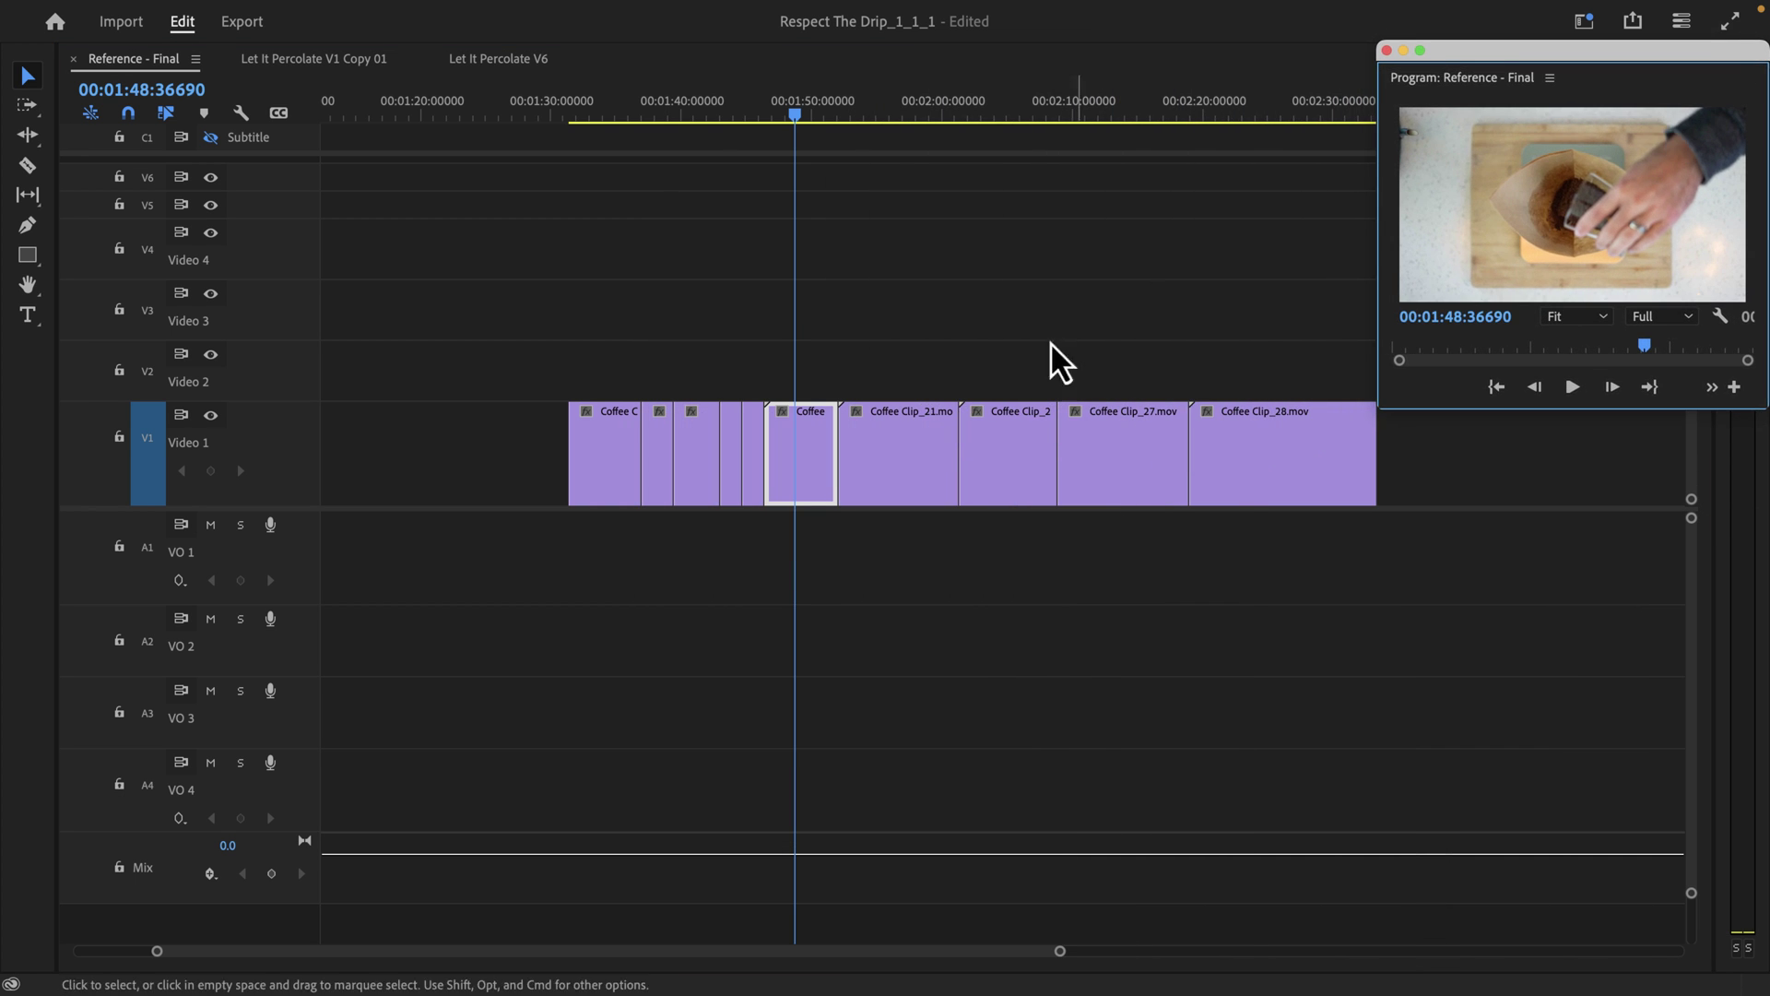
Lift Coffee Clip_21 and two short clips from V1 up onto V2
left_click(727, 428)
key("alt+Up")
left_click(870, 120)
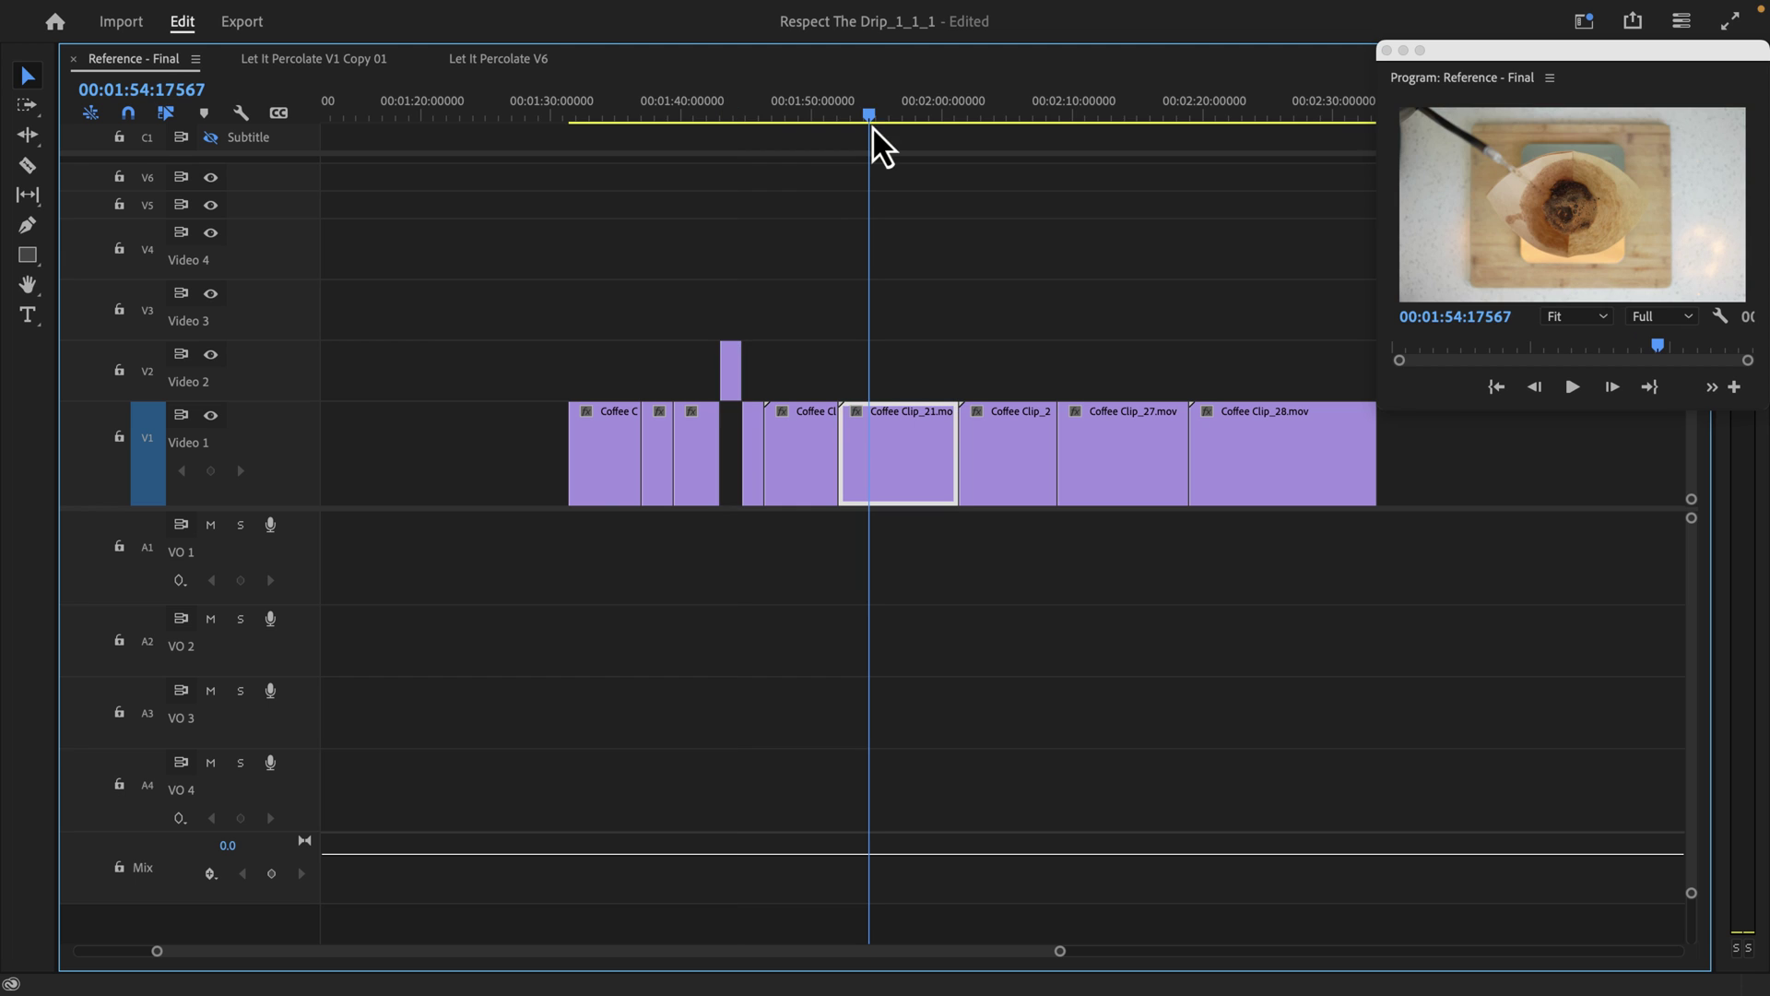
key("alt+Up")
left_click_drag(876, 125, 656, 200)
key("alt+Up")
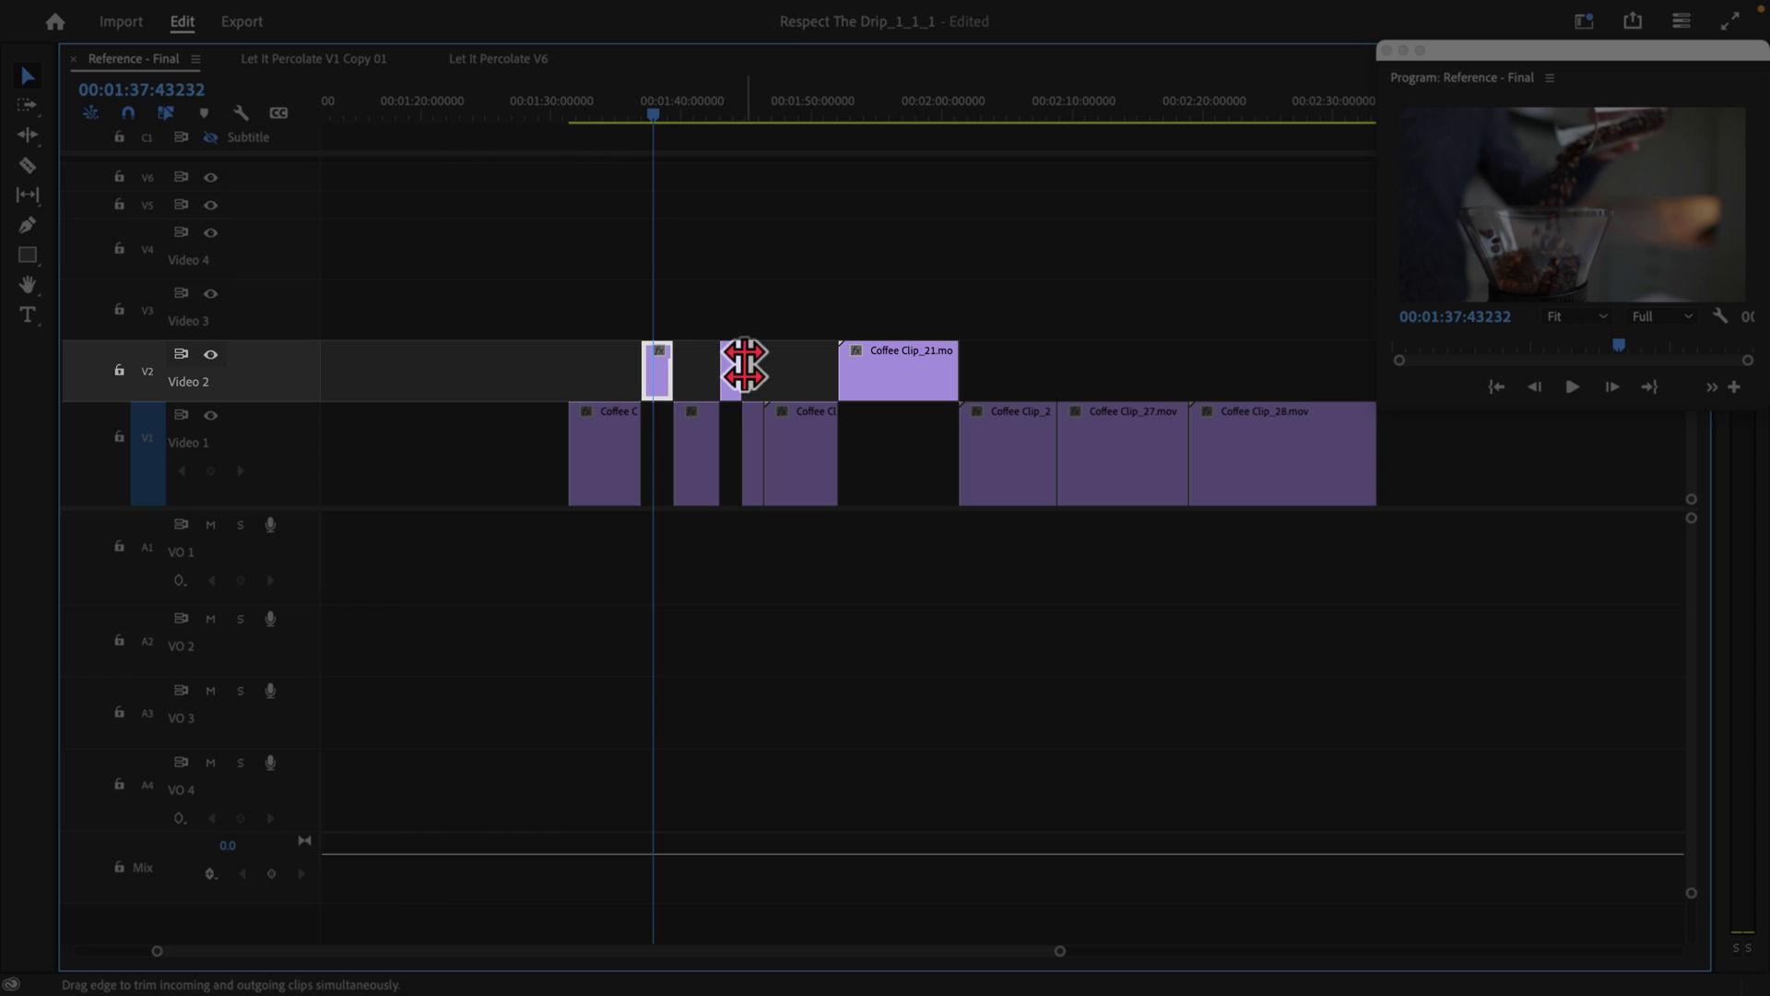
Ripple delete the remaining V1 clips beneath the V2 selects, then reselect Coffee Clip_21
left_click(731, 369)
left_click(873, 367)
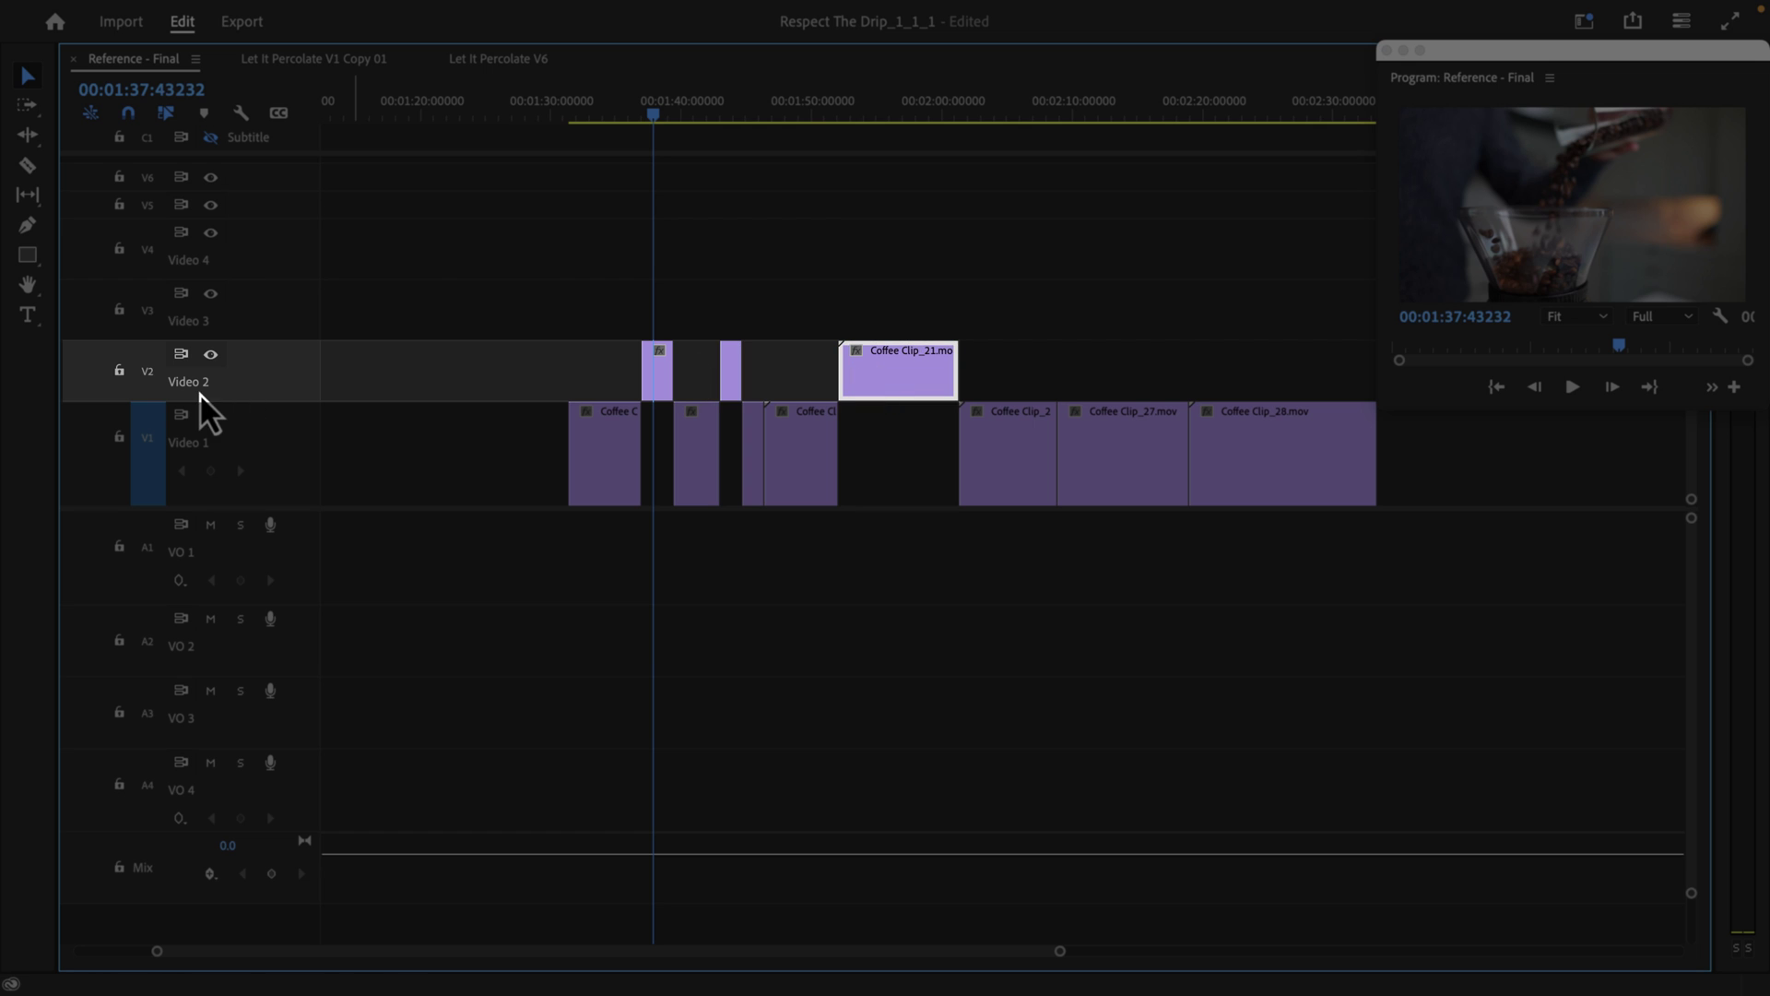
left_click_drag(1476, 476, 601, 490)
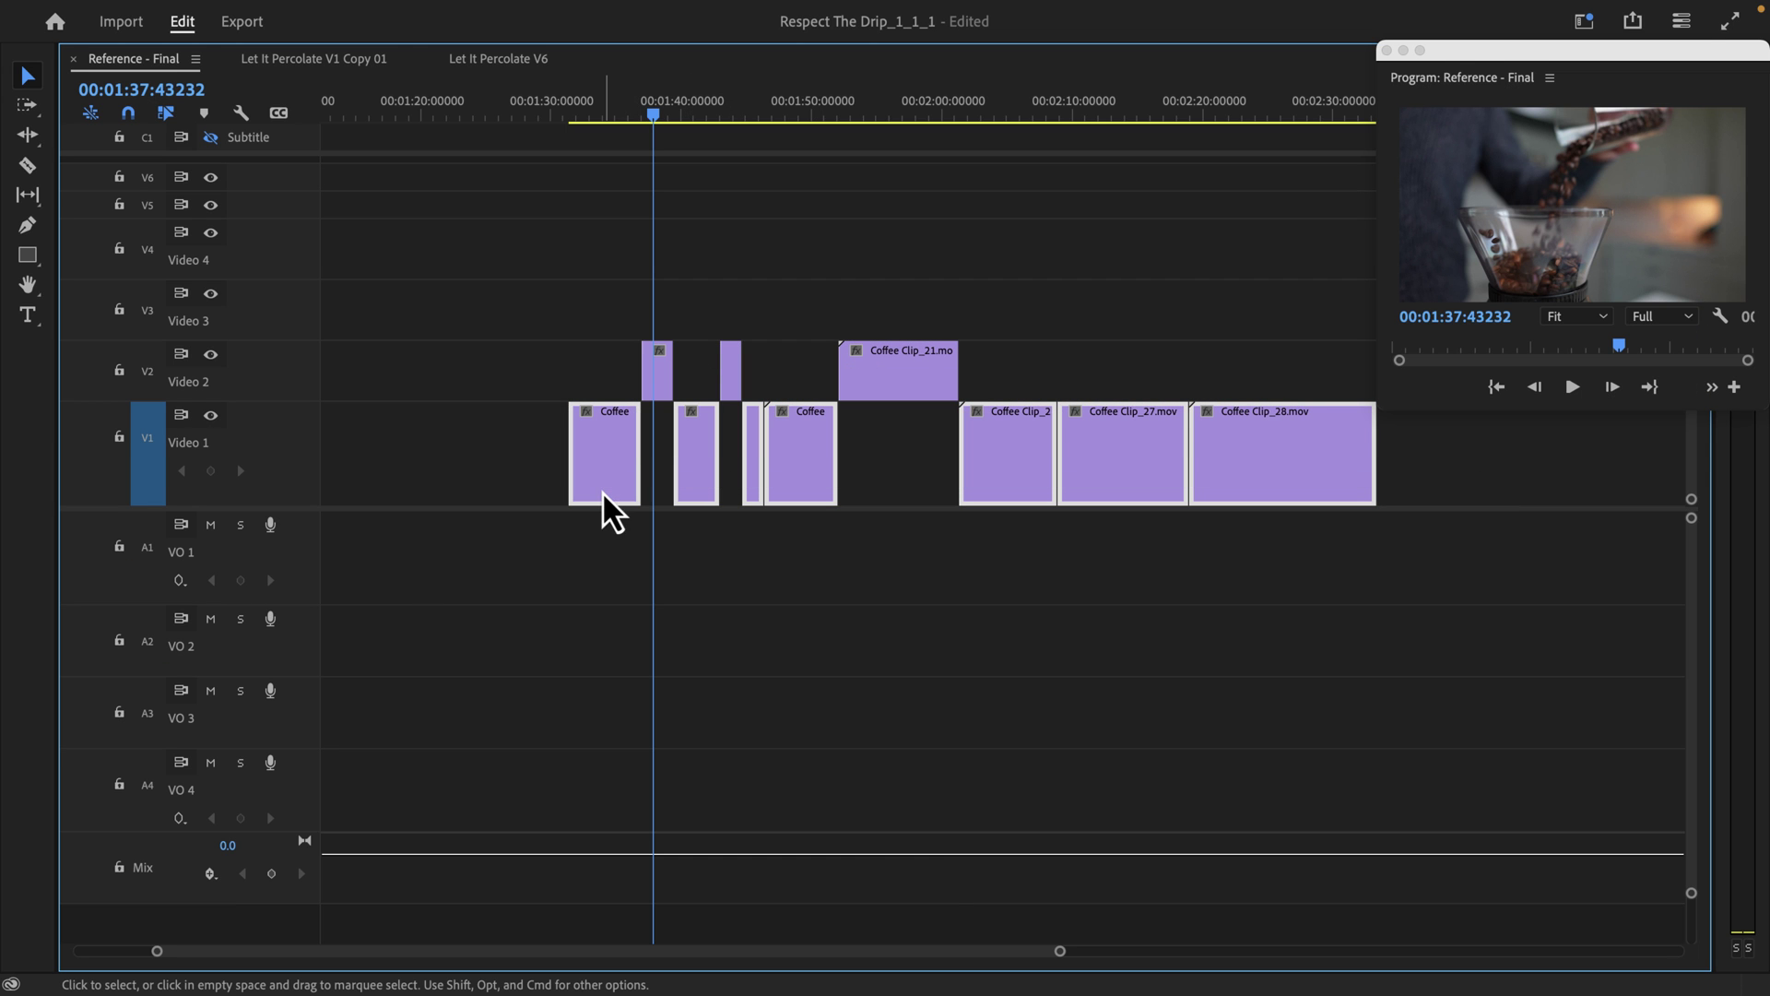
right_click(601, 491)
left_click(700, 633)
left_click_drag(1093, 439, 423, 529)
left_click_drag(954, 342, 644, 446)
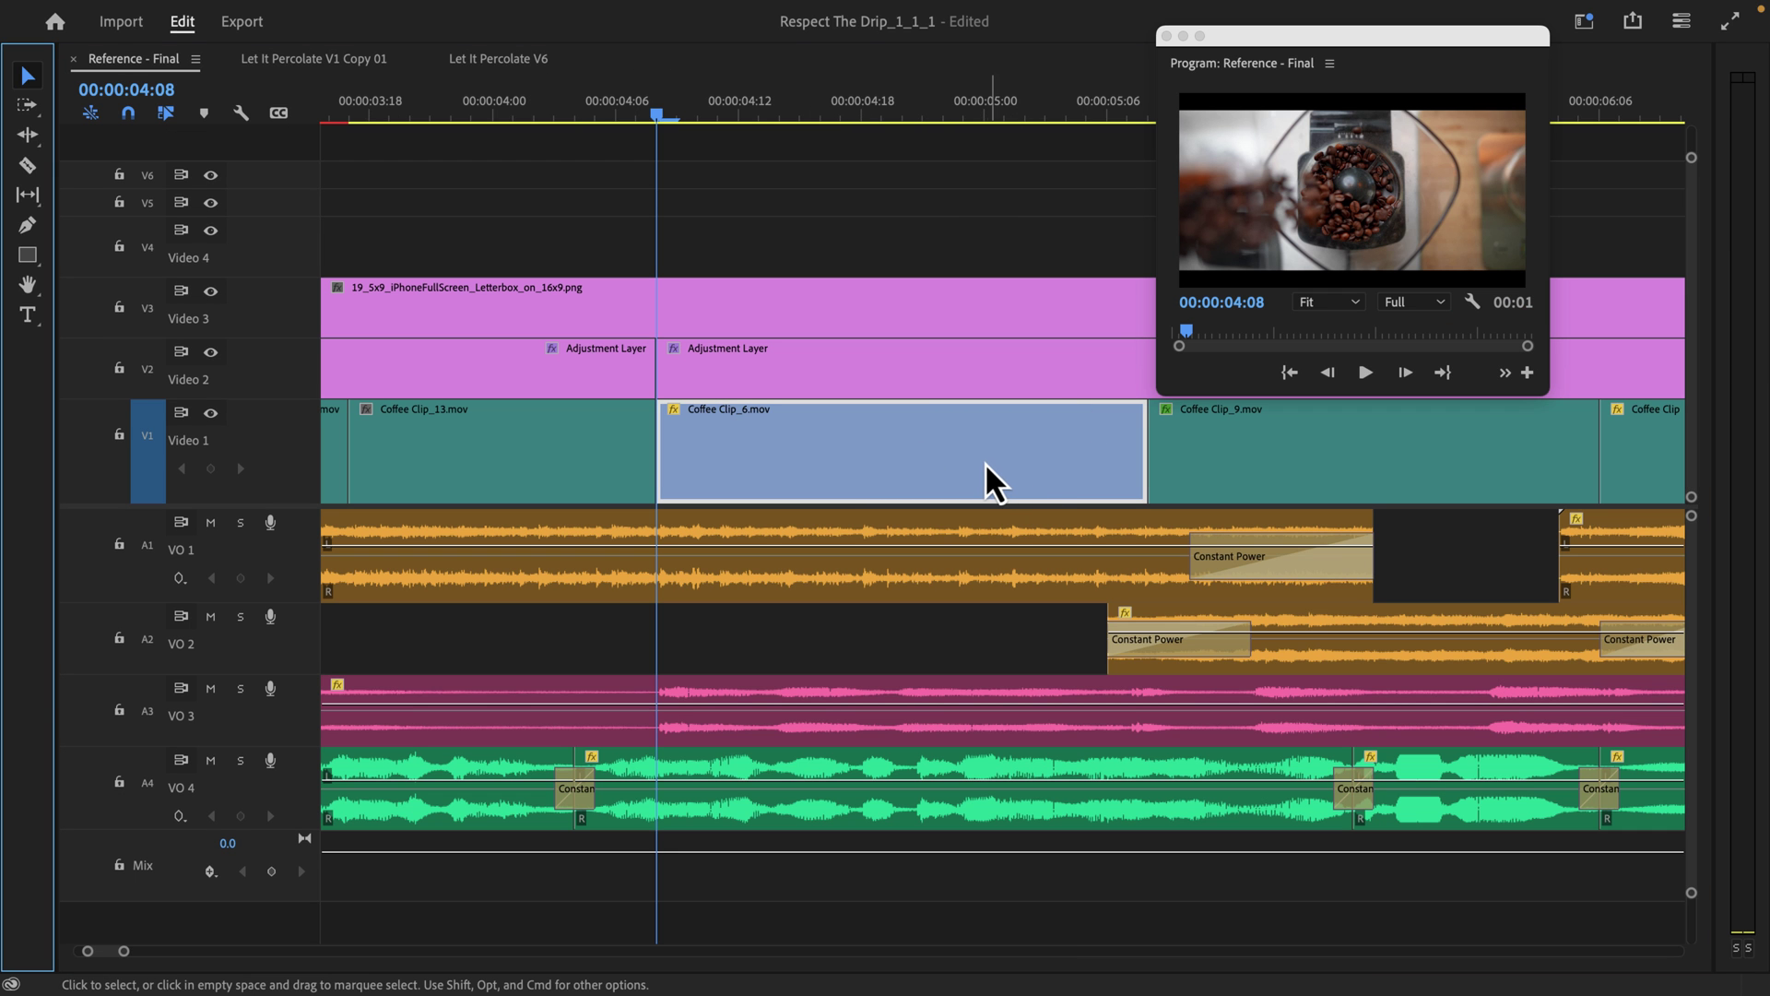
mouse_move(960, 457)
left_mouse_down()
mouse_move(909, 456)
mouse_move(1047, 457)
mouse_move(949, 462)
left_mouse_up()
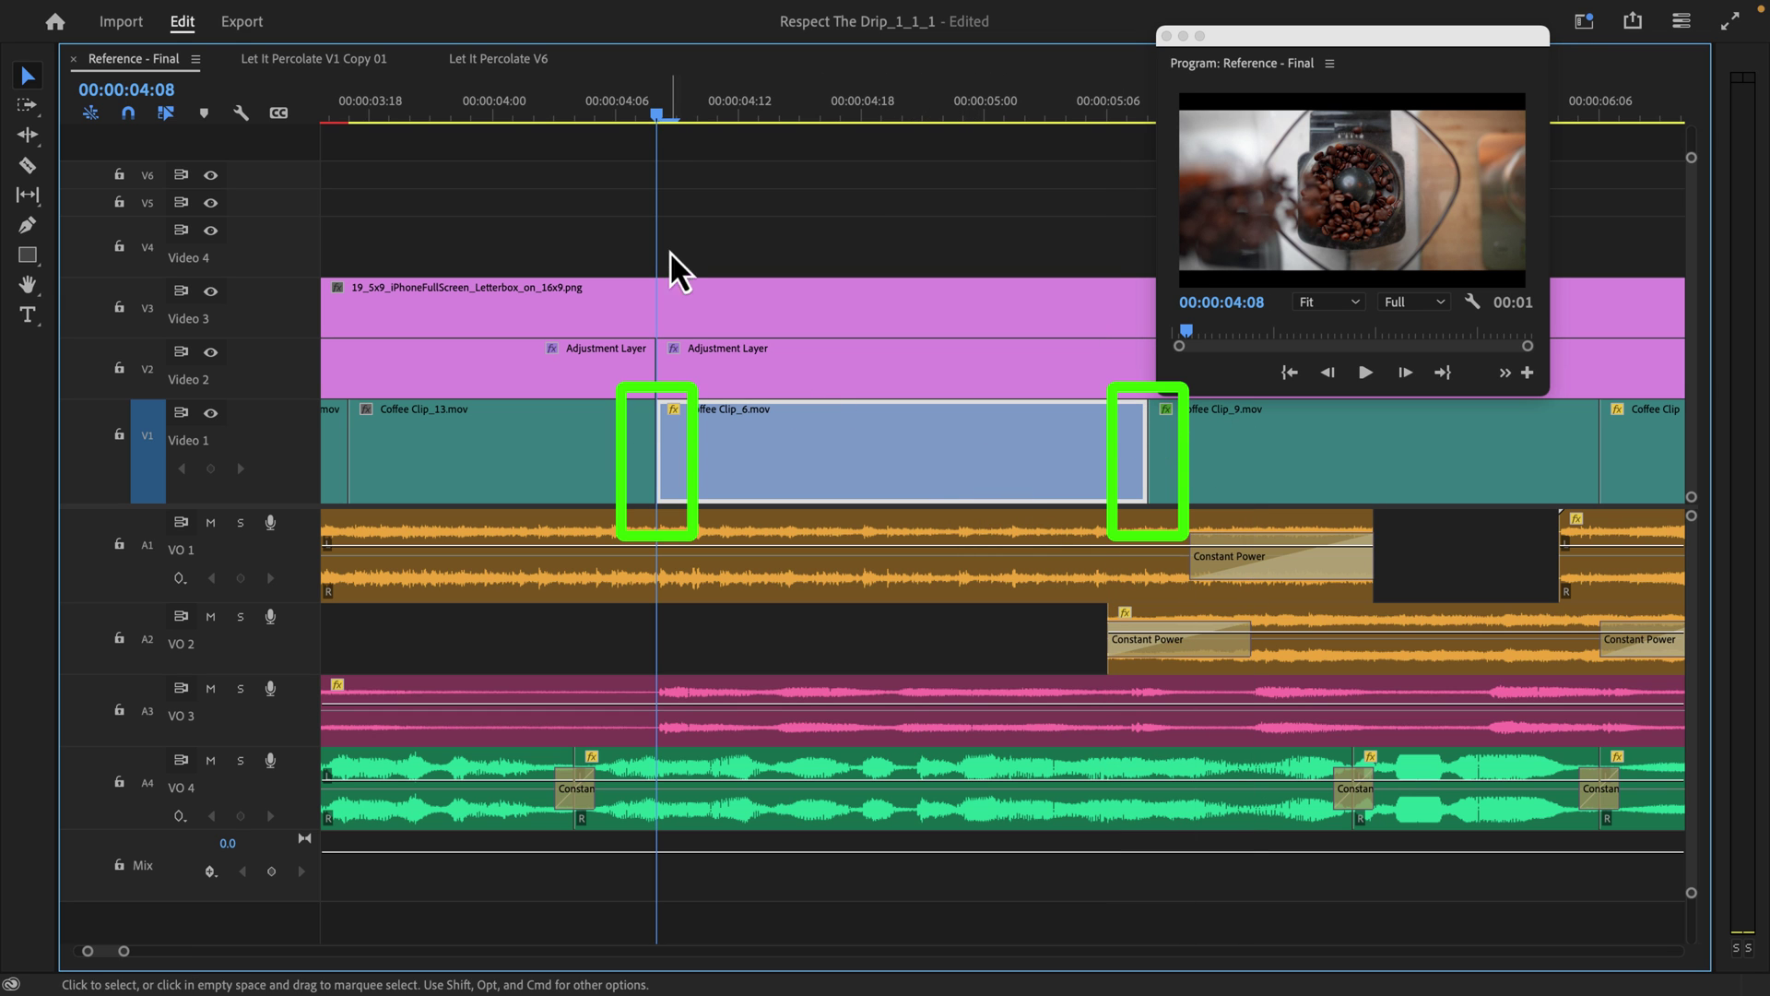
mouse_move(674, 120)
left_mouse_down()
mouse_move(655, 124)
mouse_move(1142, 149)
mouse_move(656, 138)
left_mouse_up()
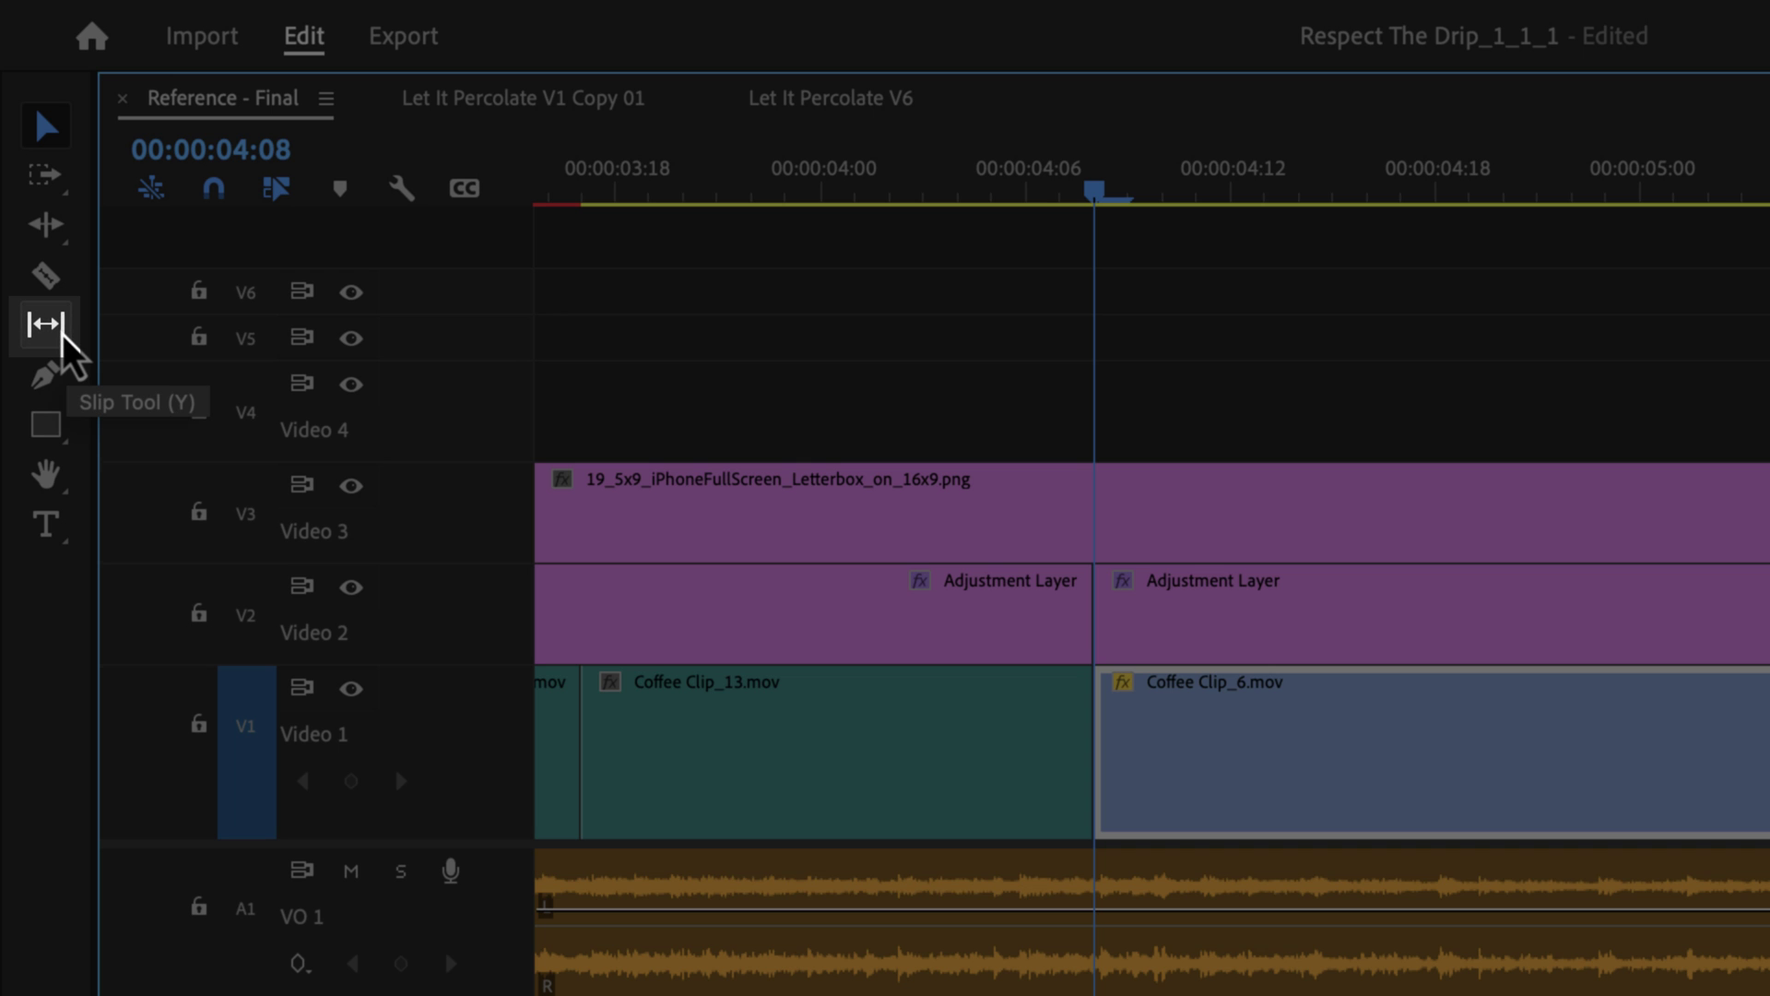
Slip Coffee Clip_6 with the Slip Tool to about -00:00:01:18, keeping its timeline position
left_click(62, 335)
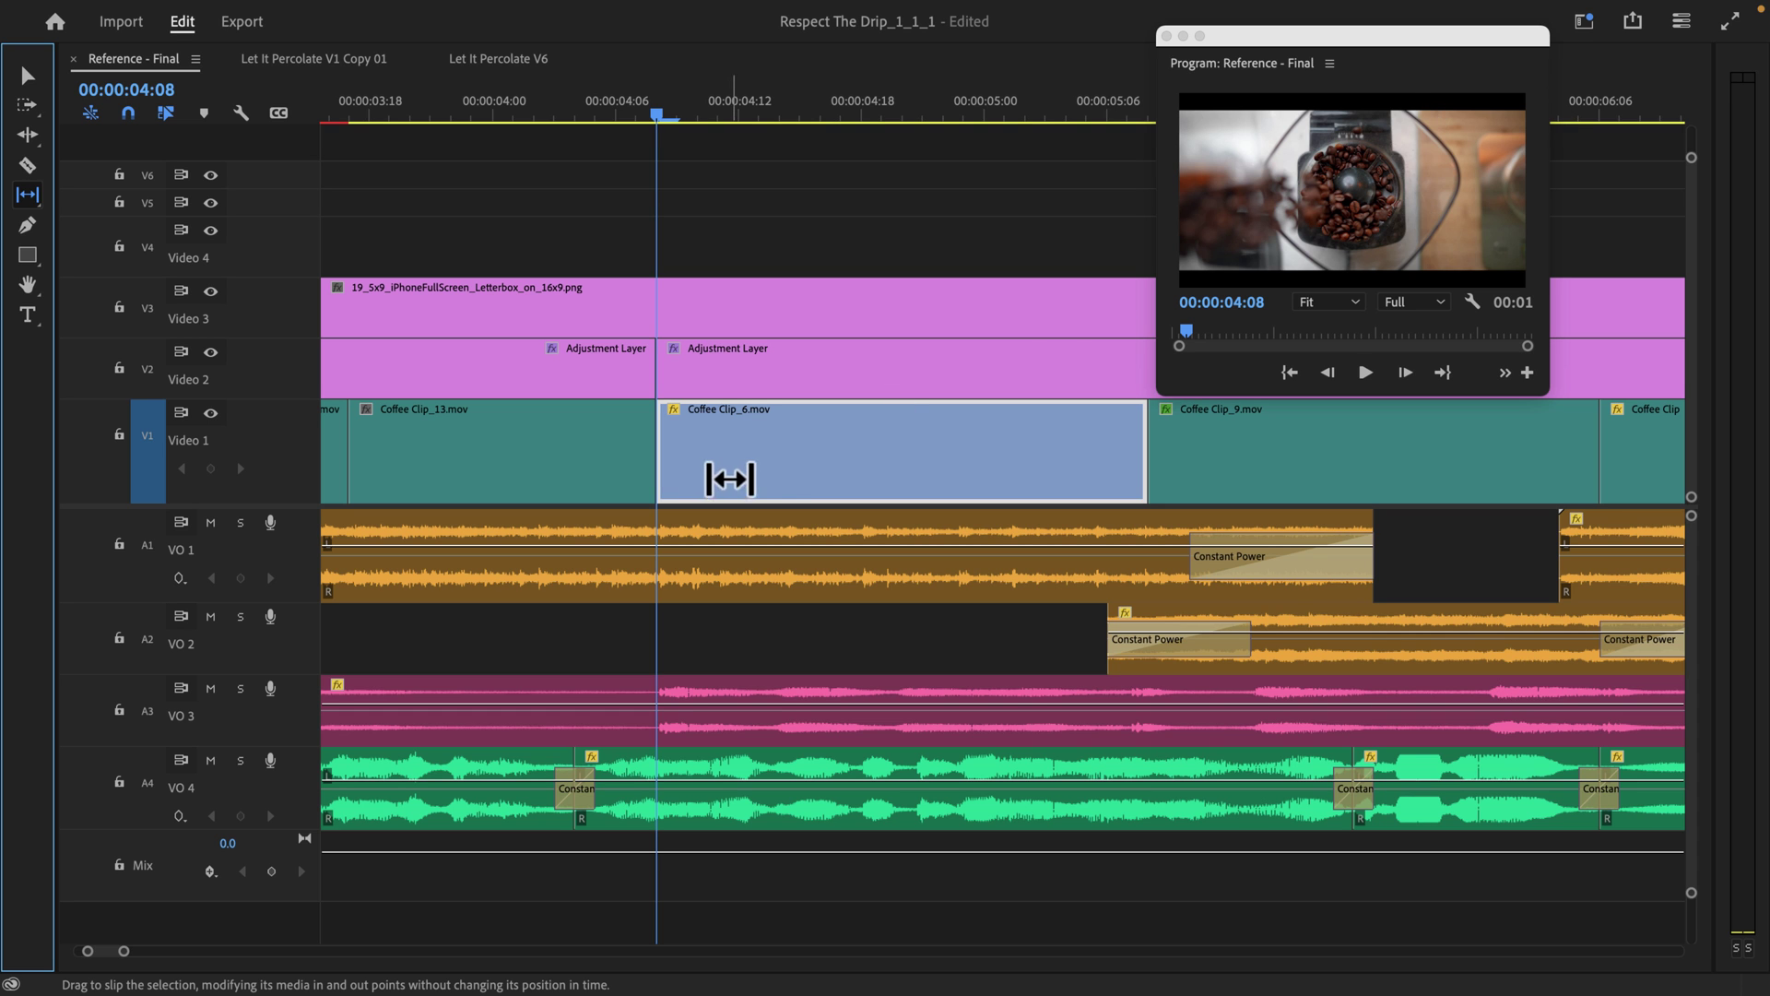
left_click(873, 460)
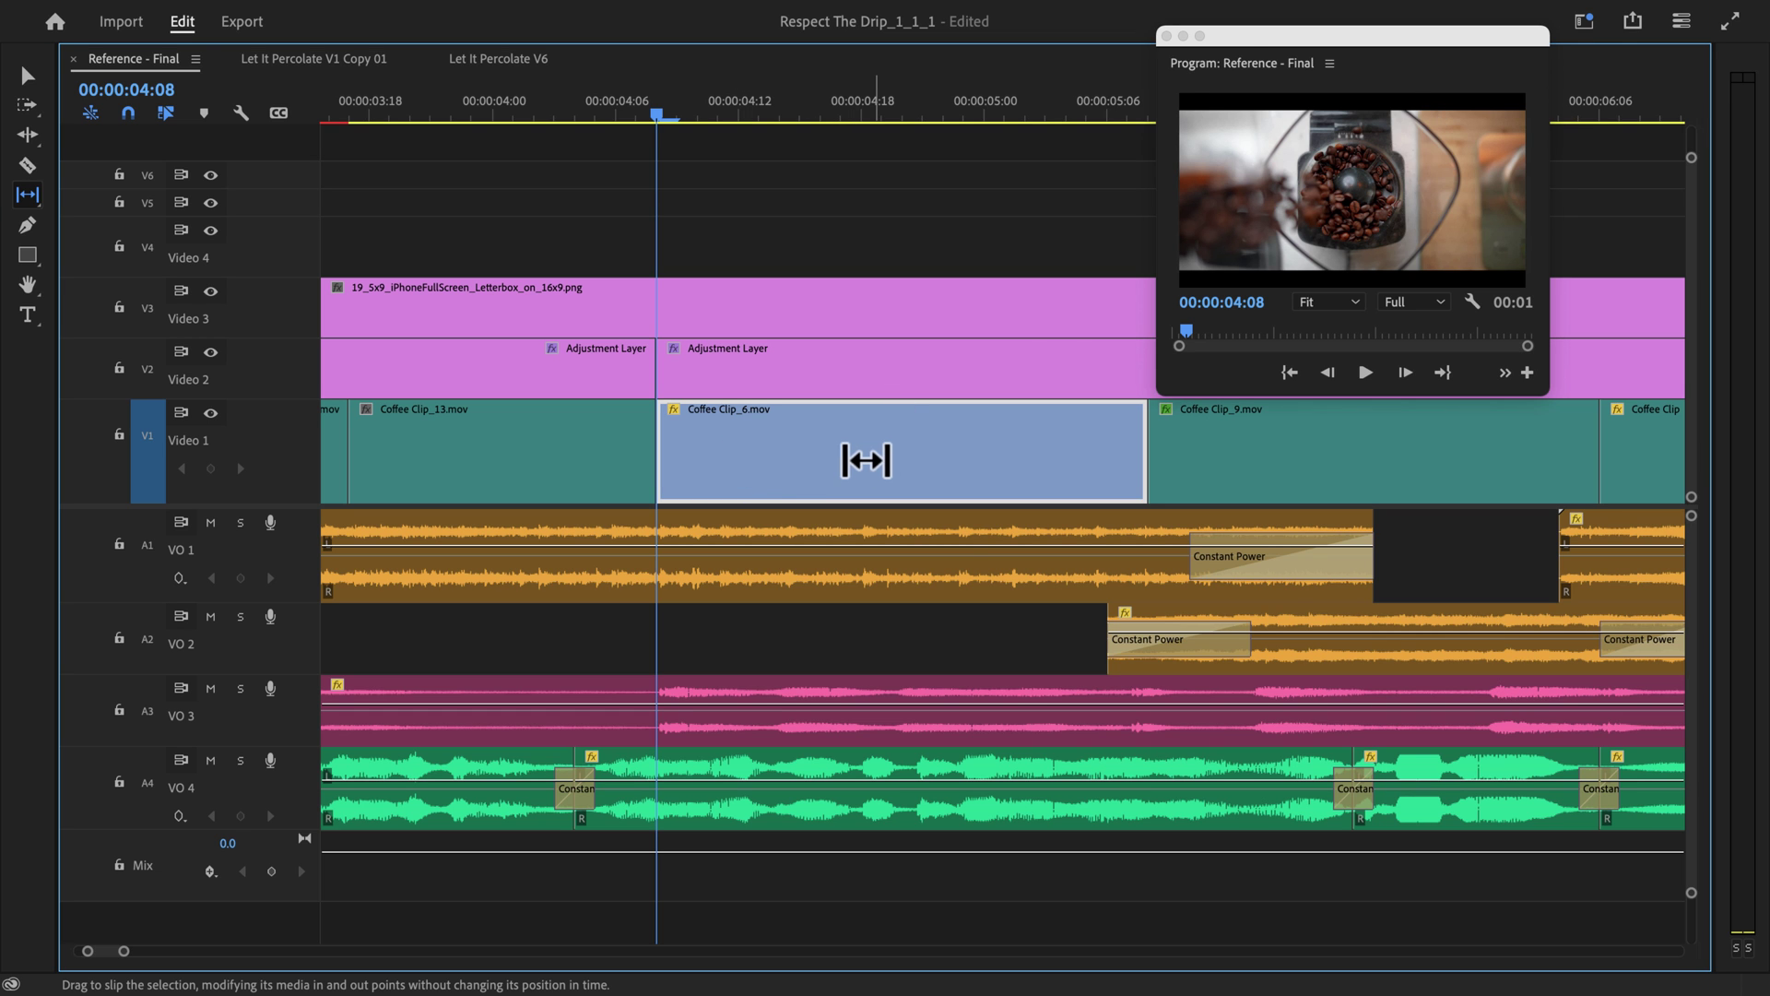
left_click_drag(862, 460, 1082, 461)
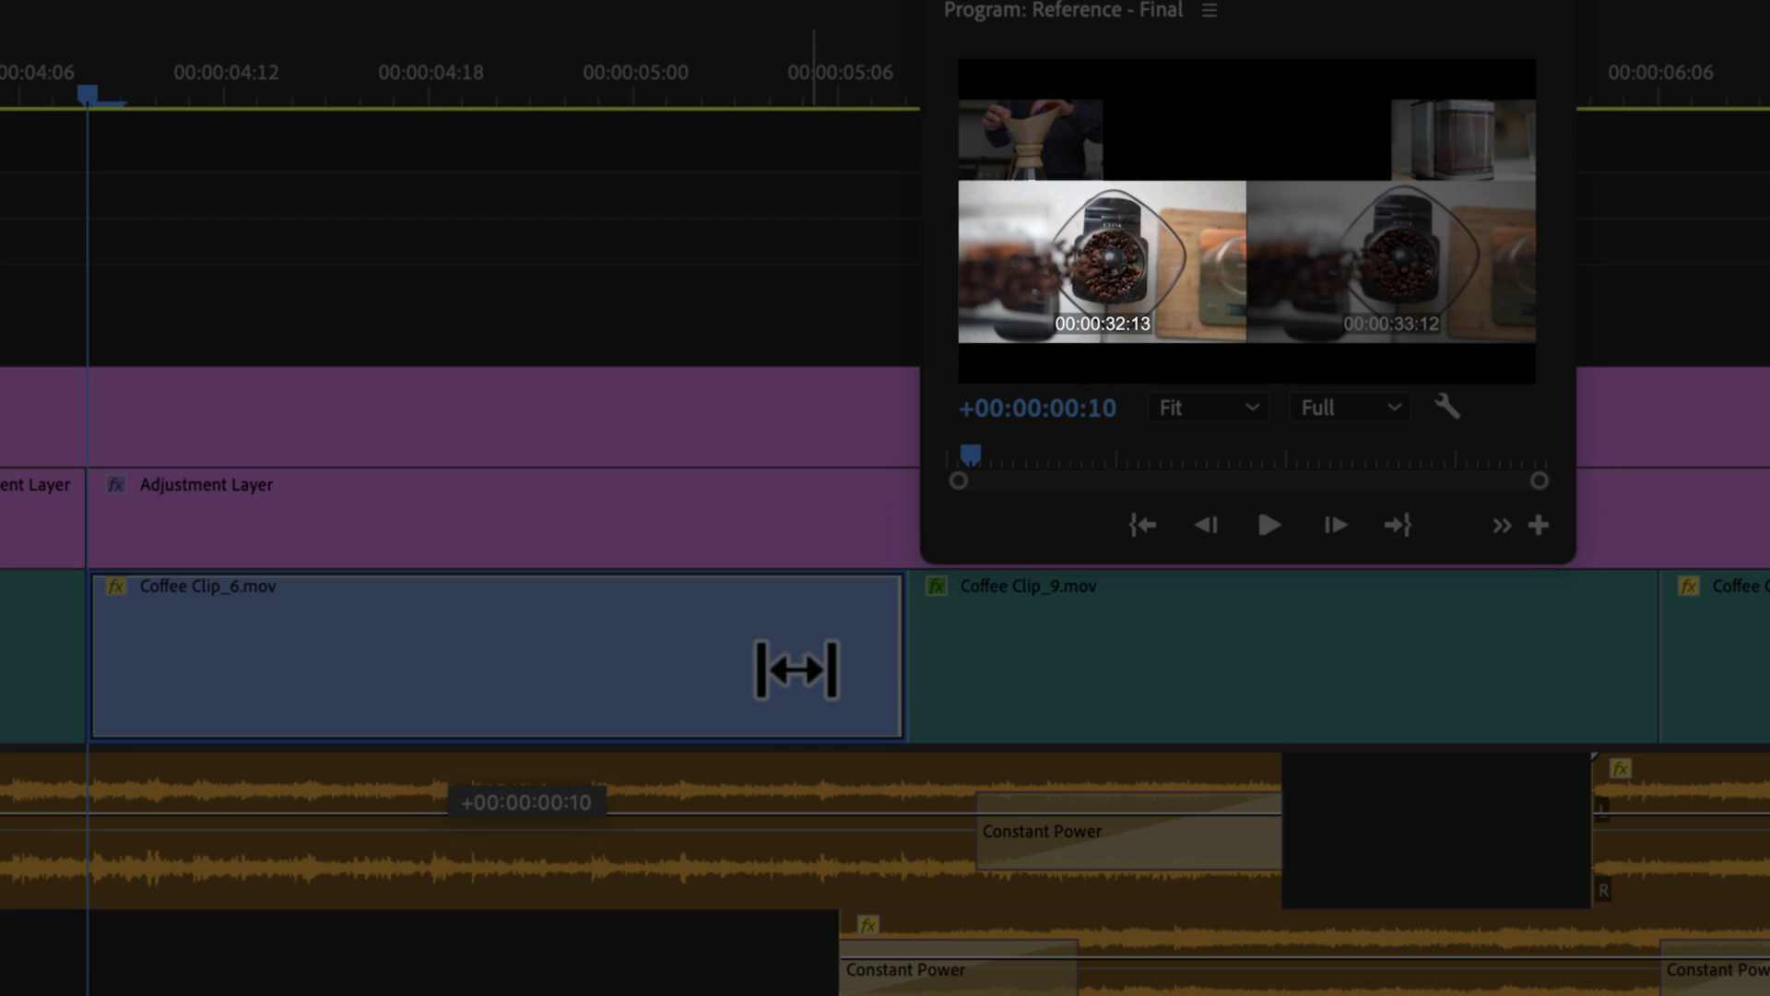
left_click_drag(797, 668, 0, 748)
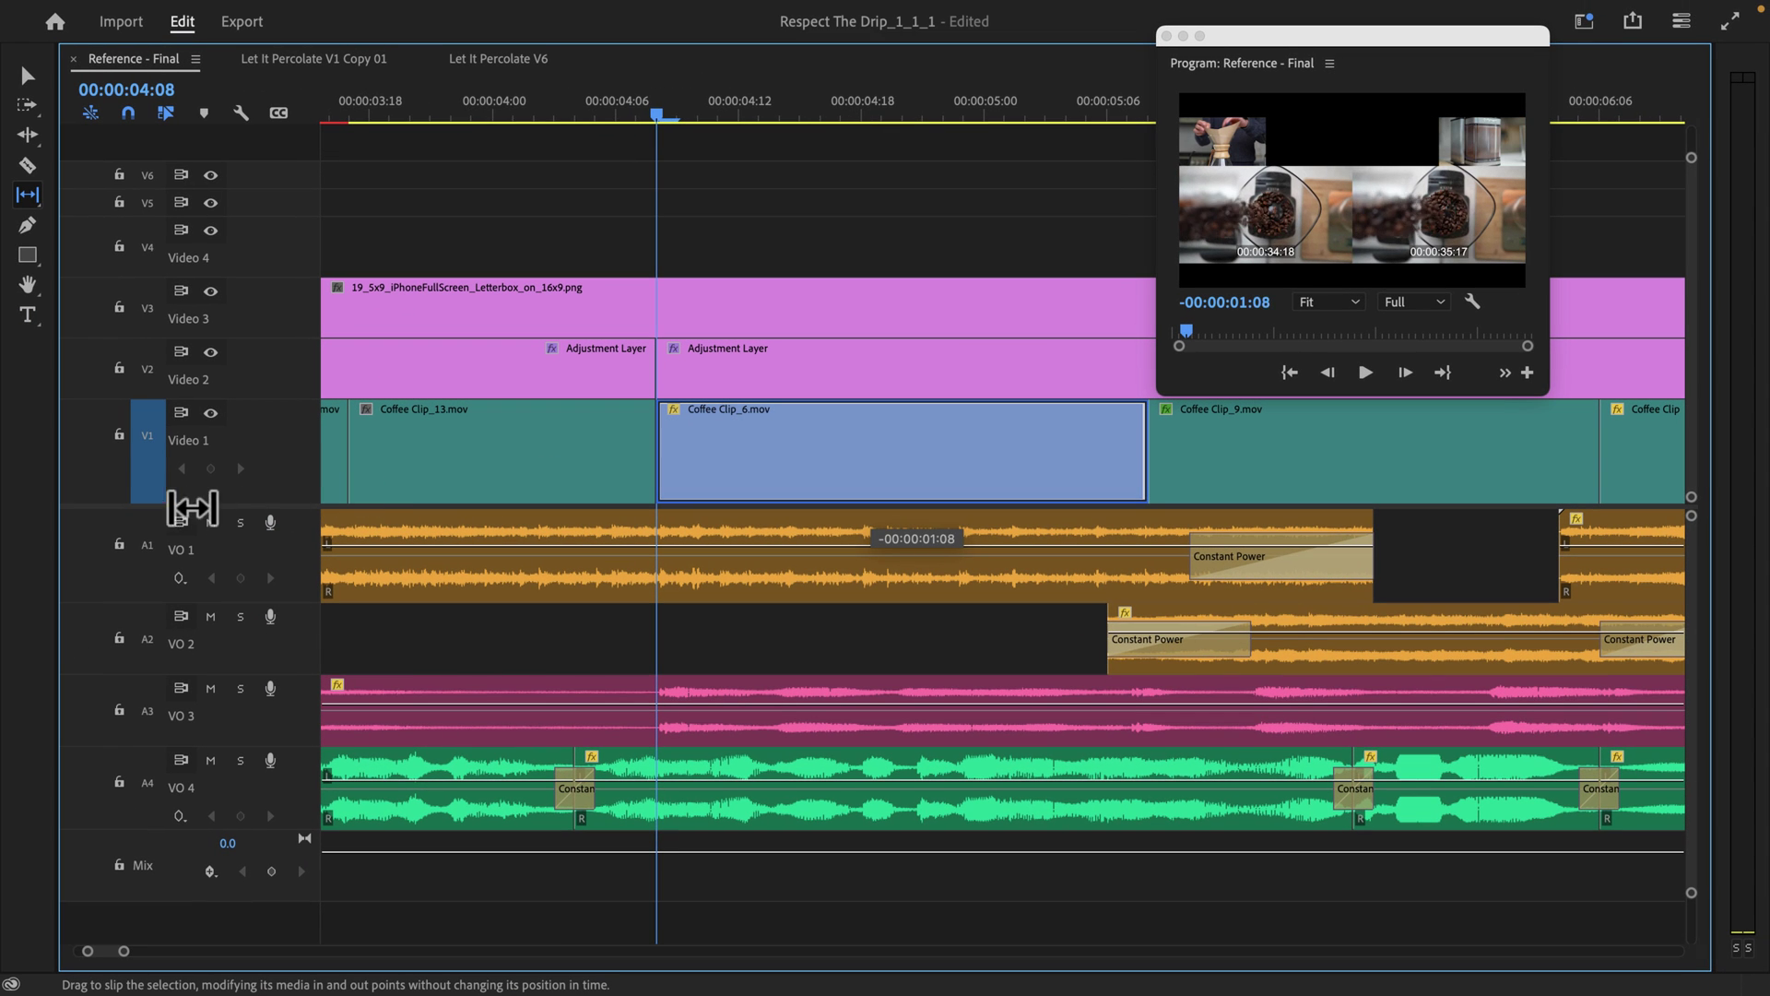
left_click_drag(192, 507, 64, 443)
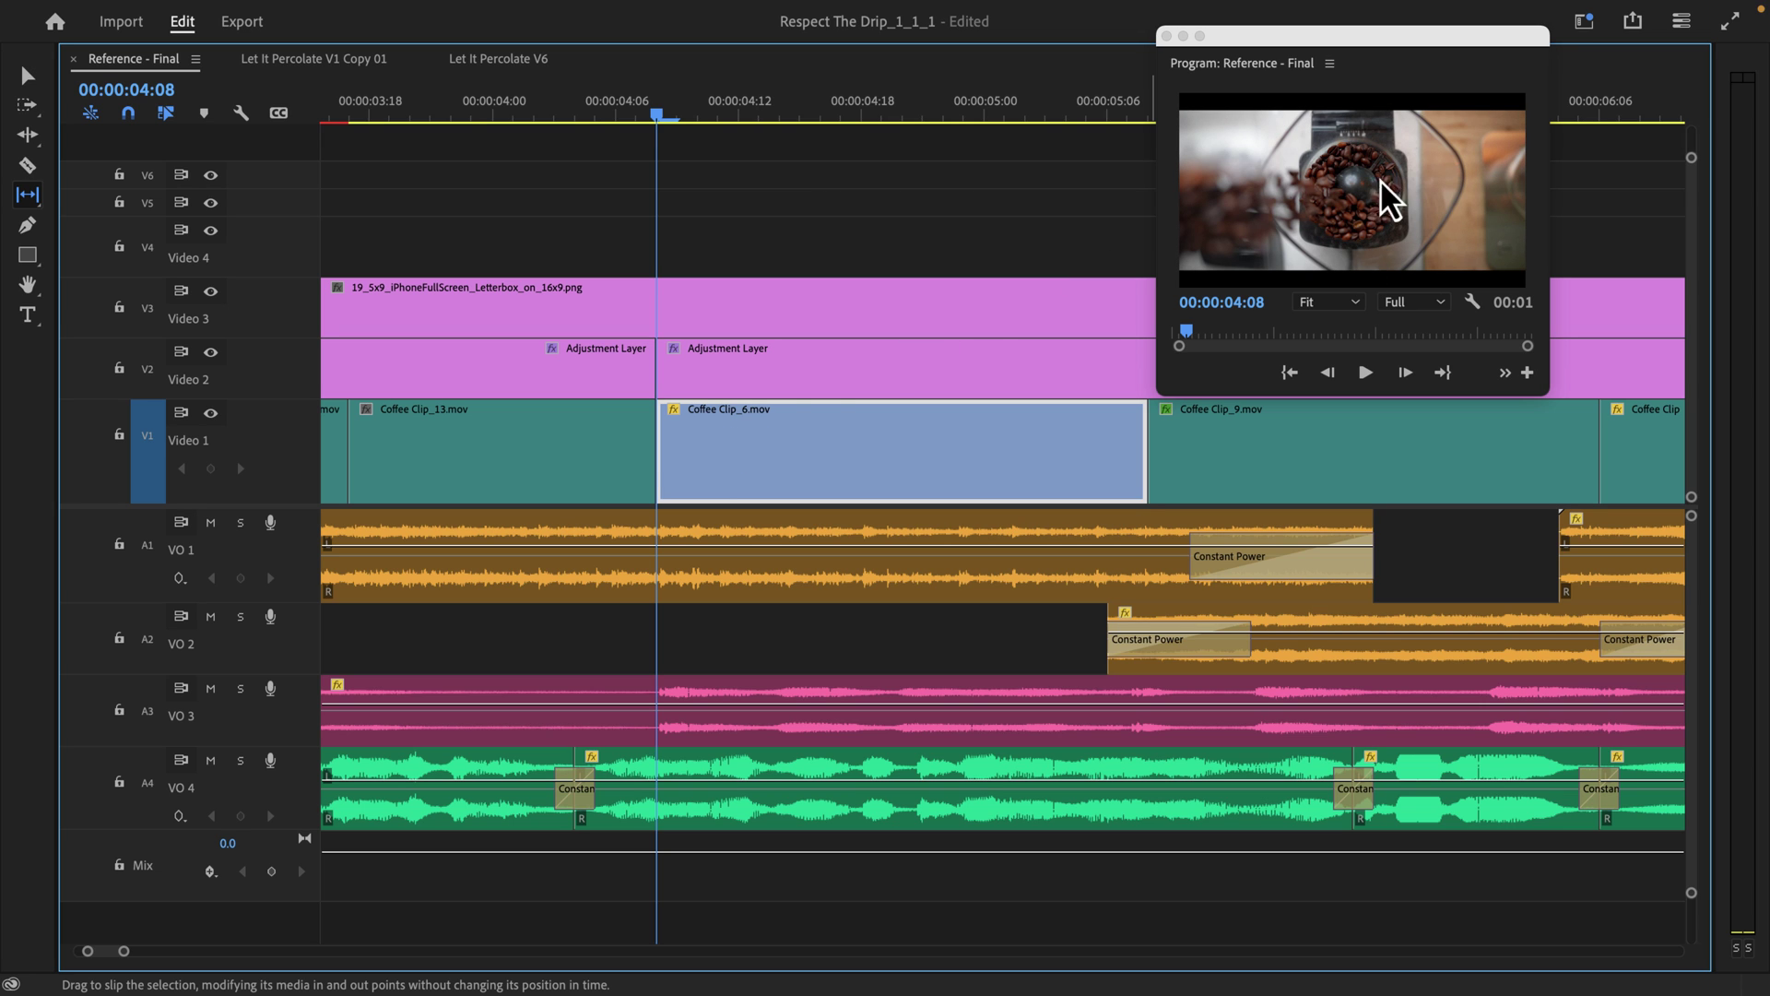
left_click_drag(864, 460, 905, 469)
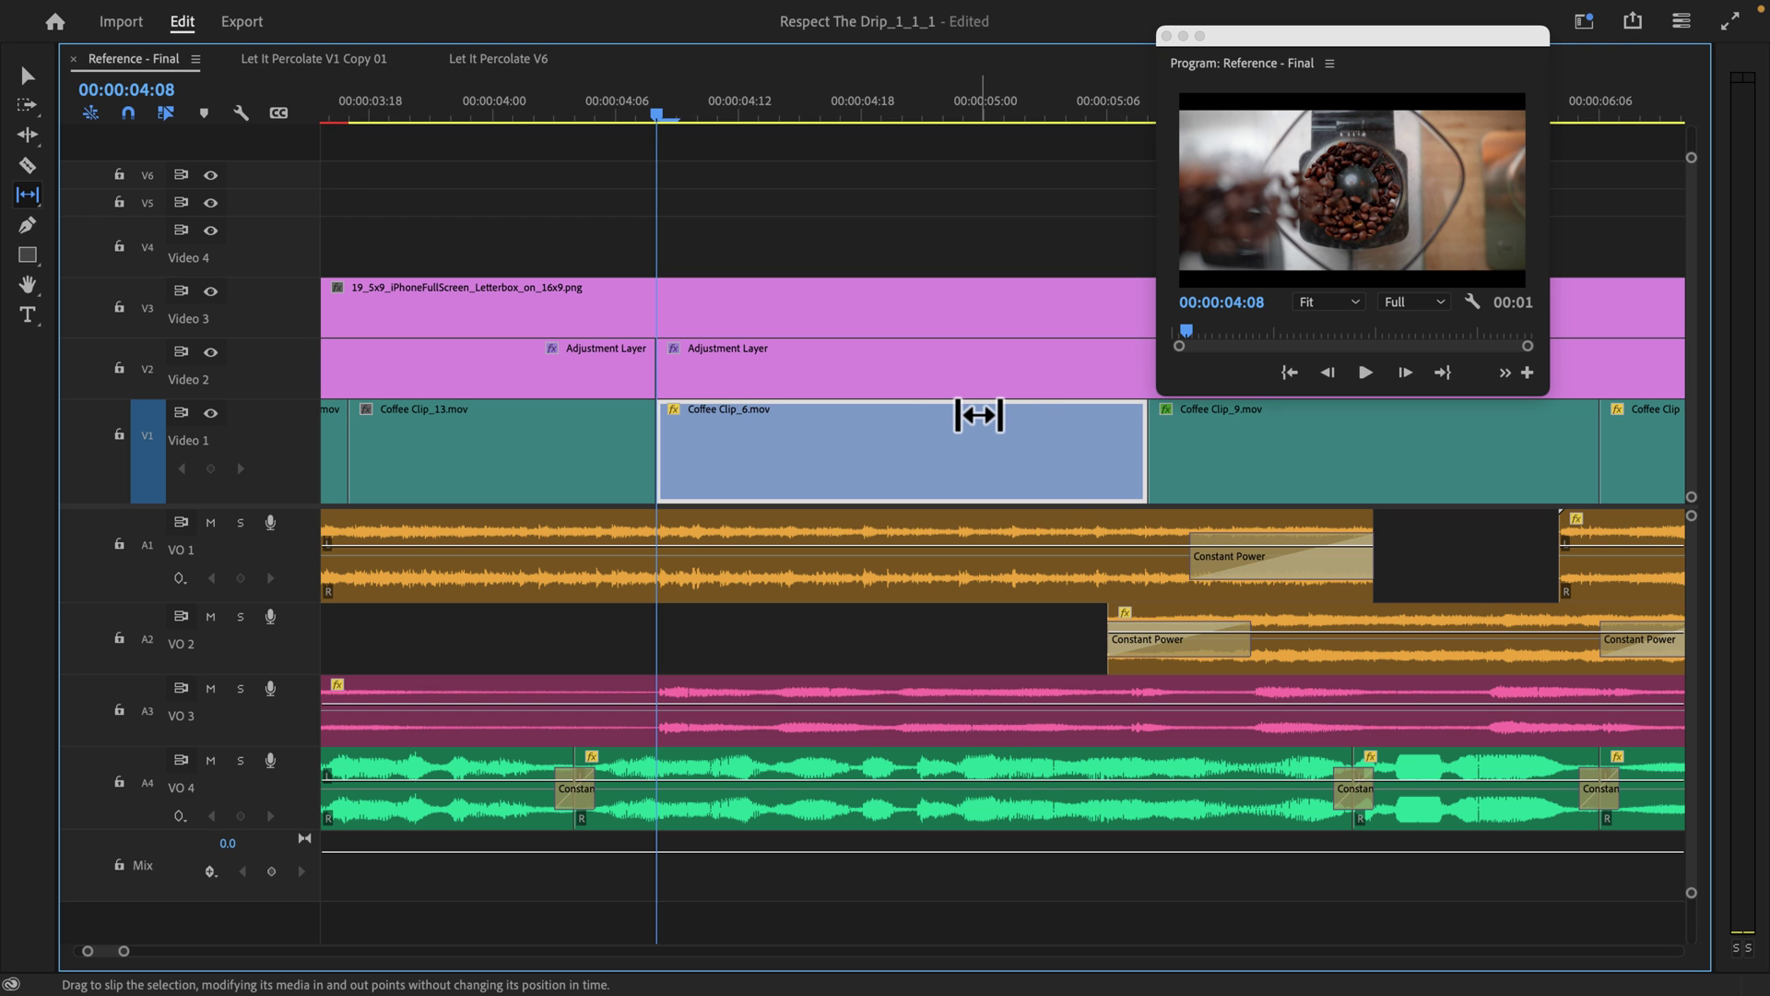
Search Keyboard Shortcuts for 'slip' and inspect the slip-five-frames-left command
key("alt+super+k")
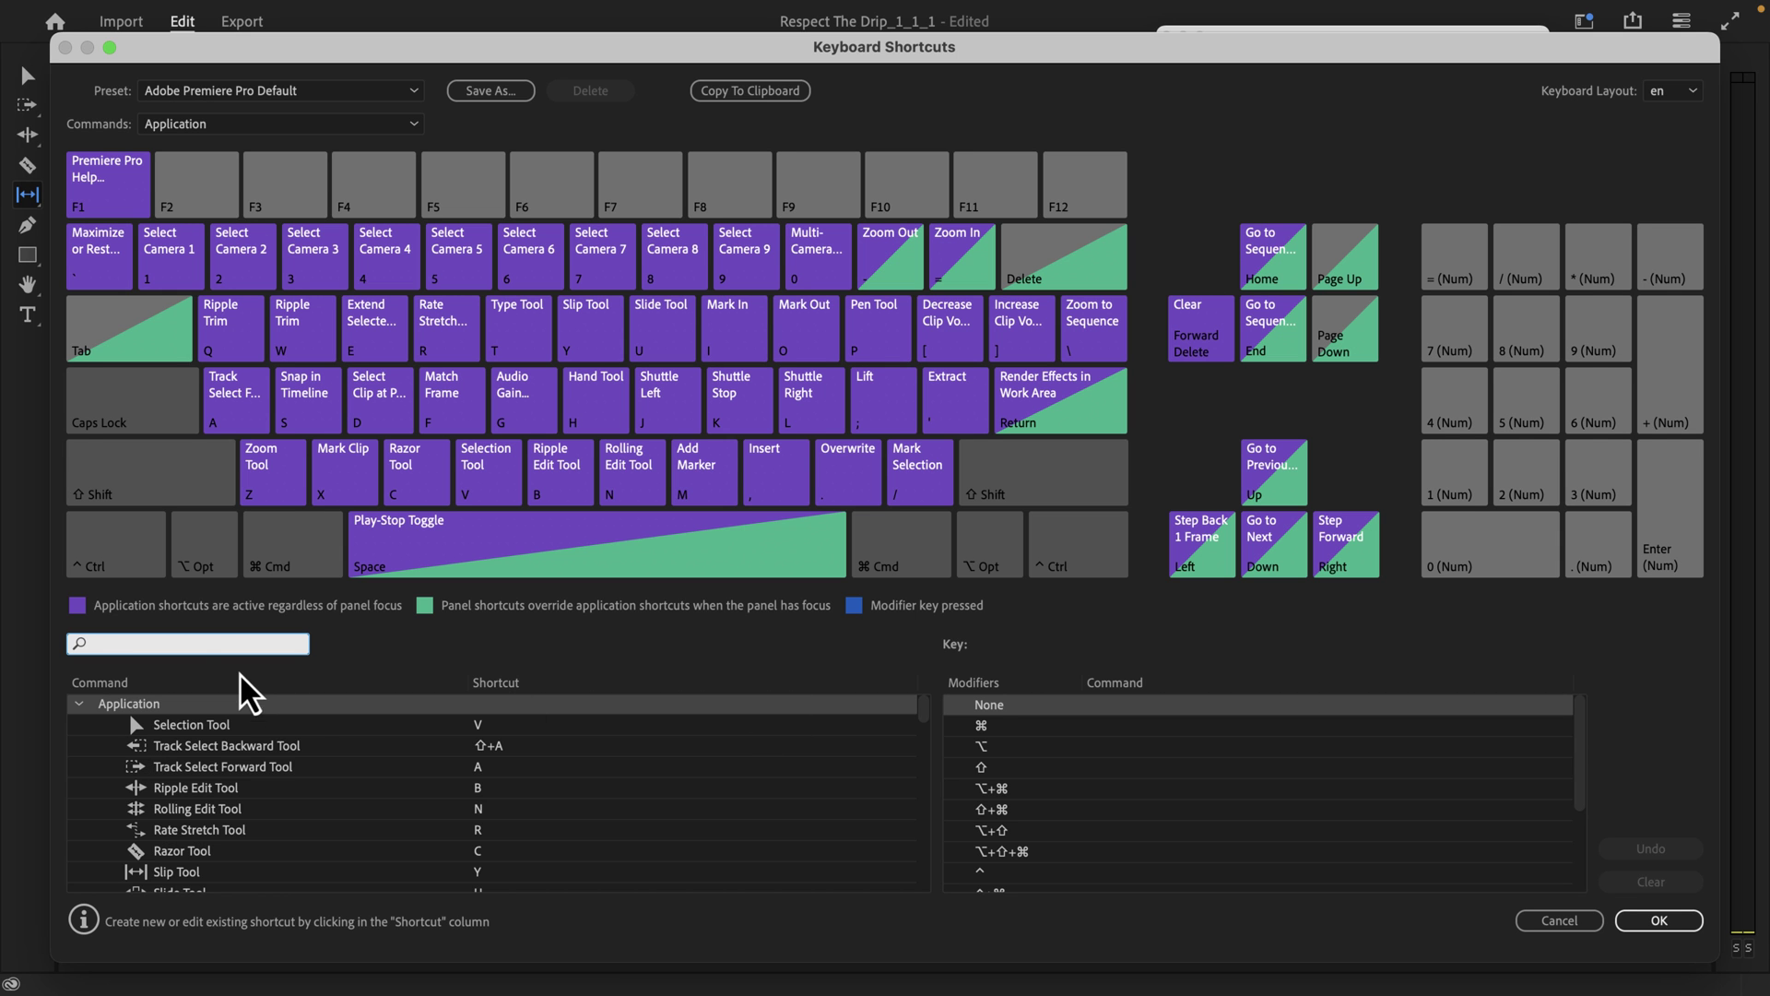
type("slip")
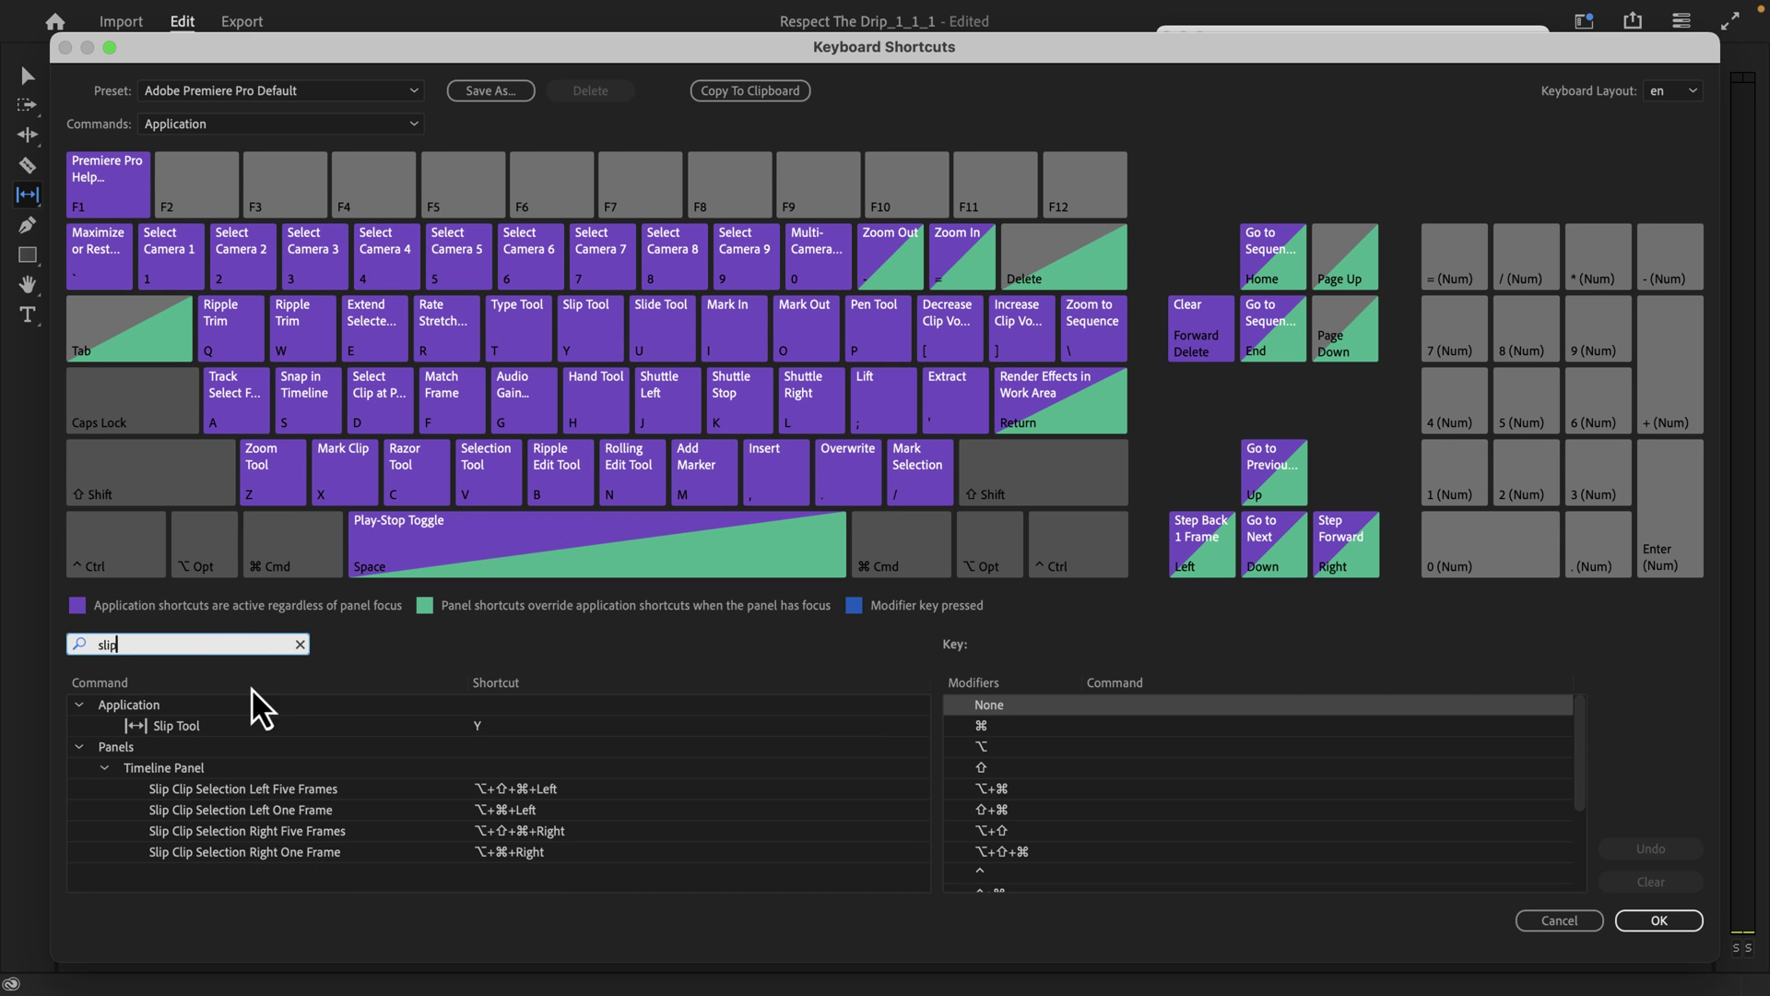
left_click(253, 789)
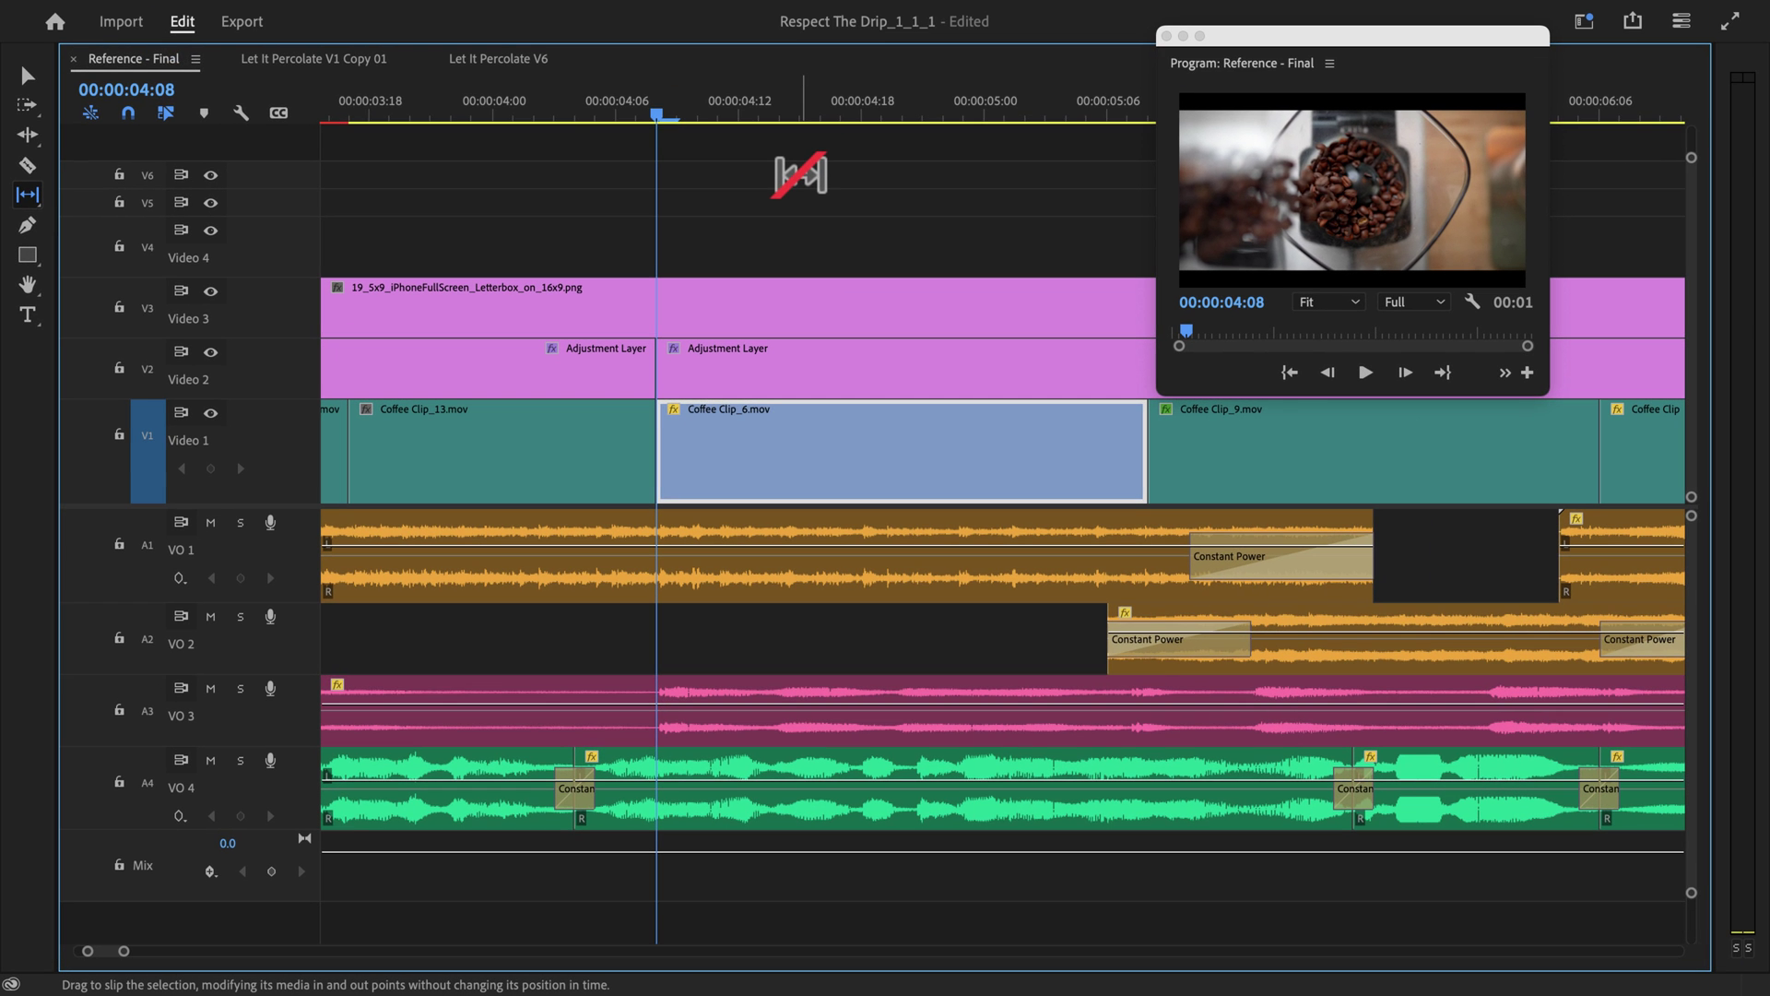
Slip Coffee Clip_6 three single frames left, fifteen frames left, then ten frames right
key("alt+super+Left")
key("alt+super+Left")
key("alt+super+Left")
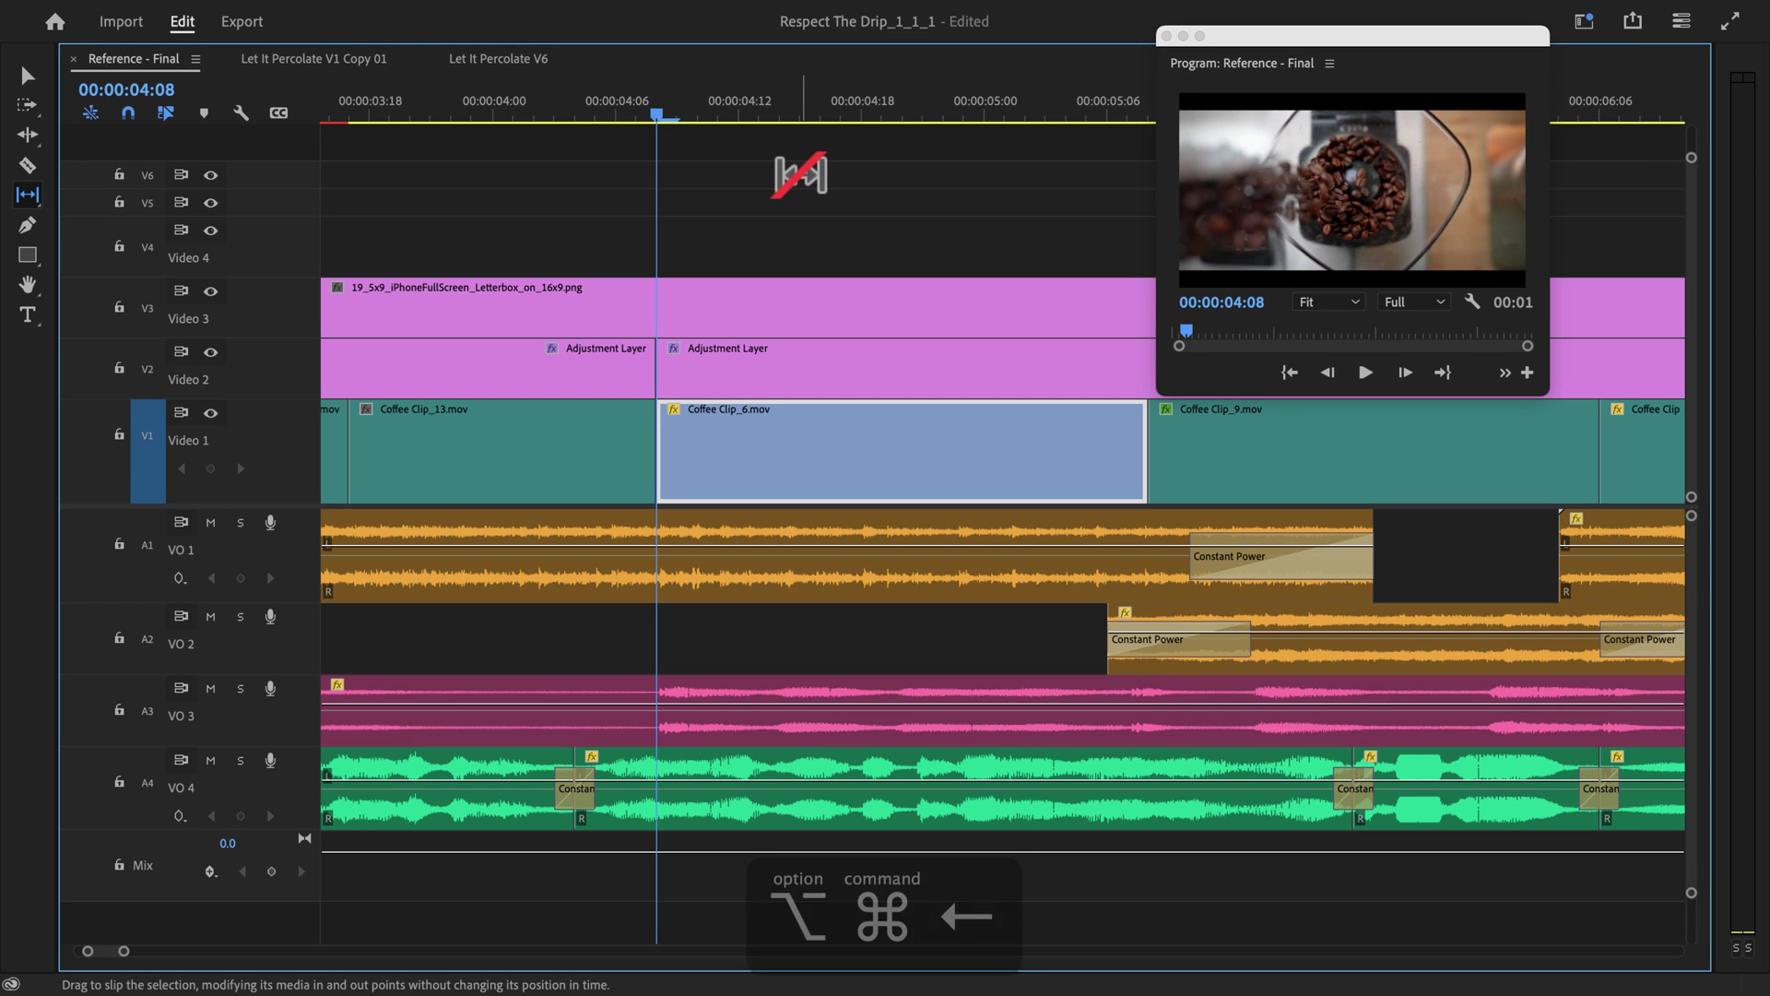
key("alt+super+Left")
key("alt+super+Left")
key("alt+super+Left")
key("alt+super+Left")
key("alt+super+Left")
key("alt+super+Left")
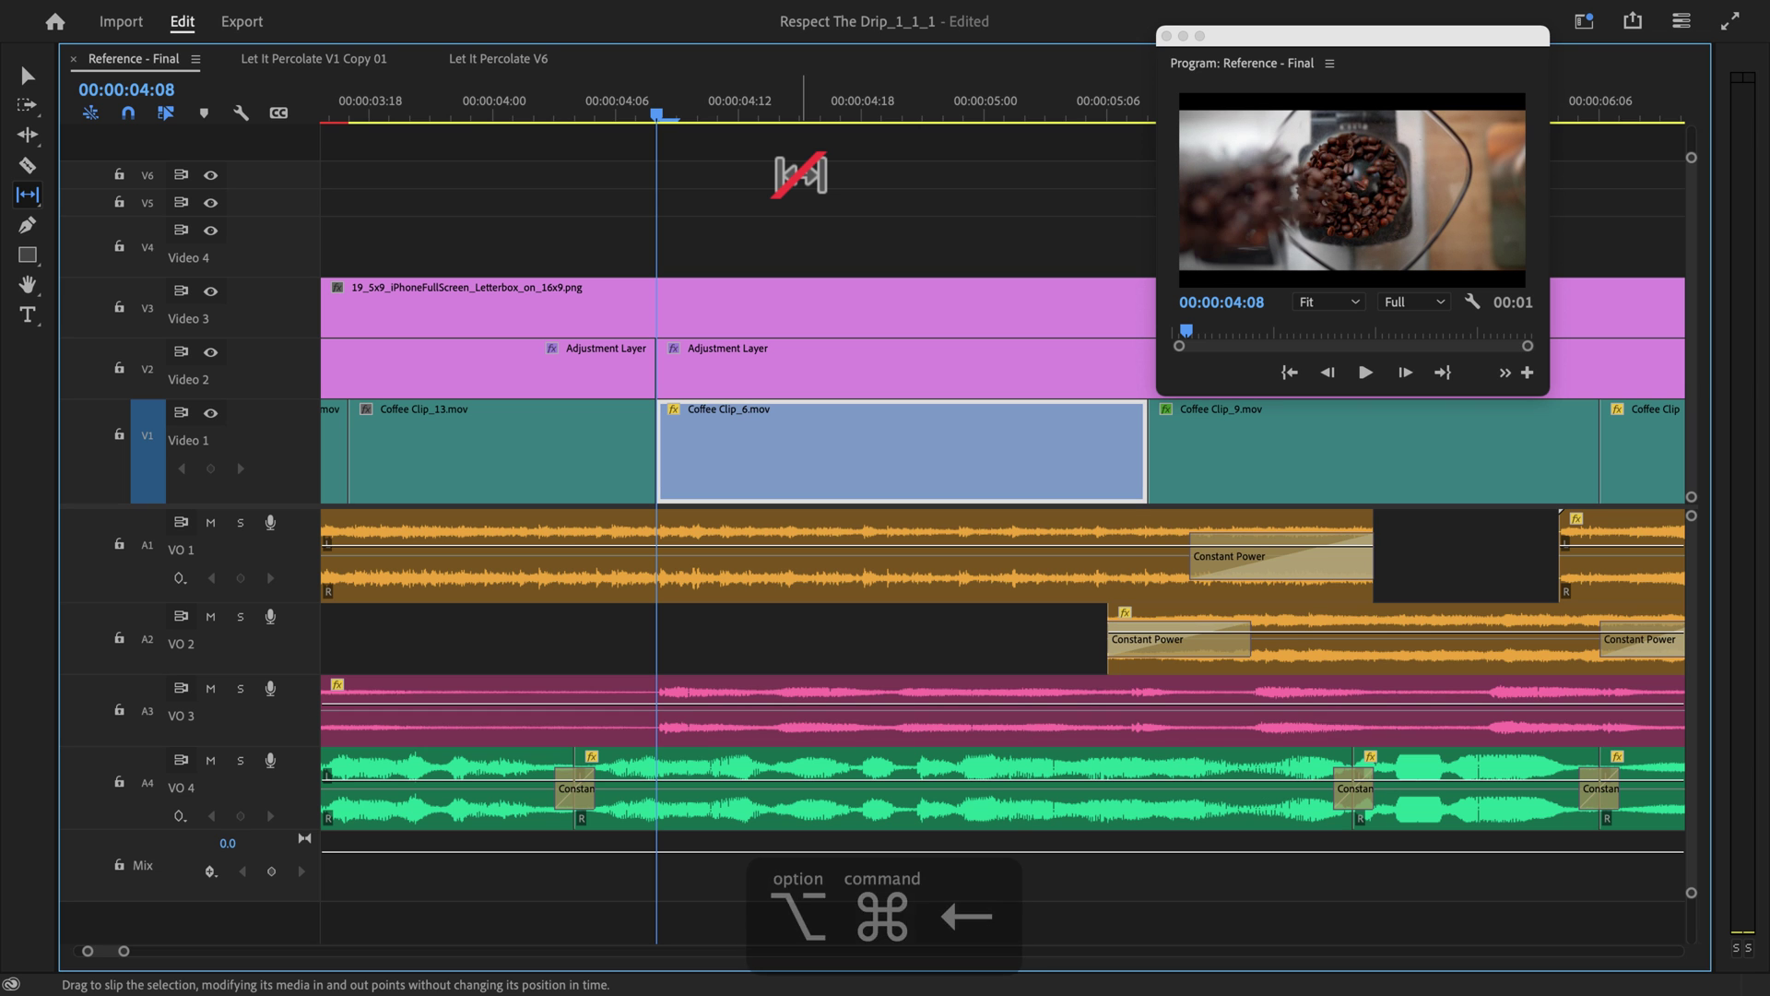
key("alt+super+Left")
key("alt+super+Left")
key("alt+super+Left")
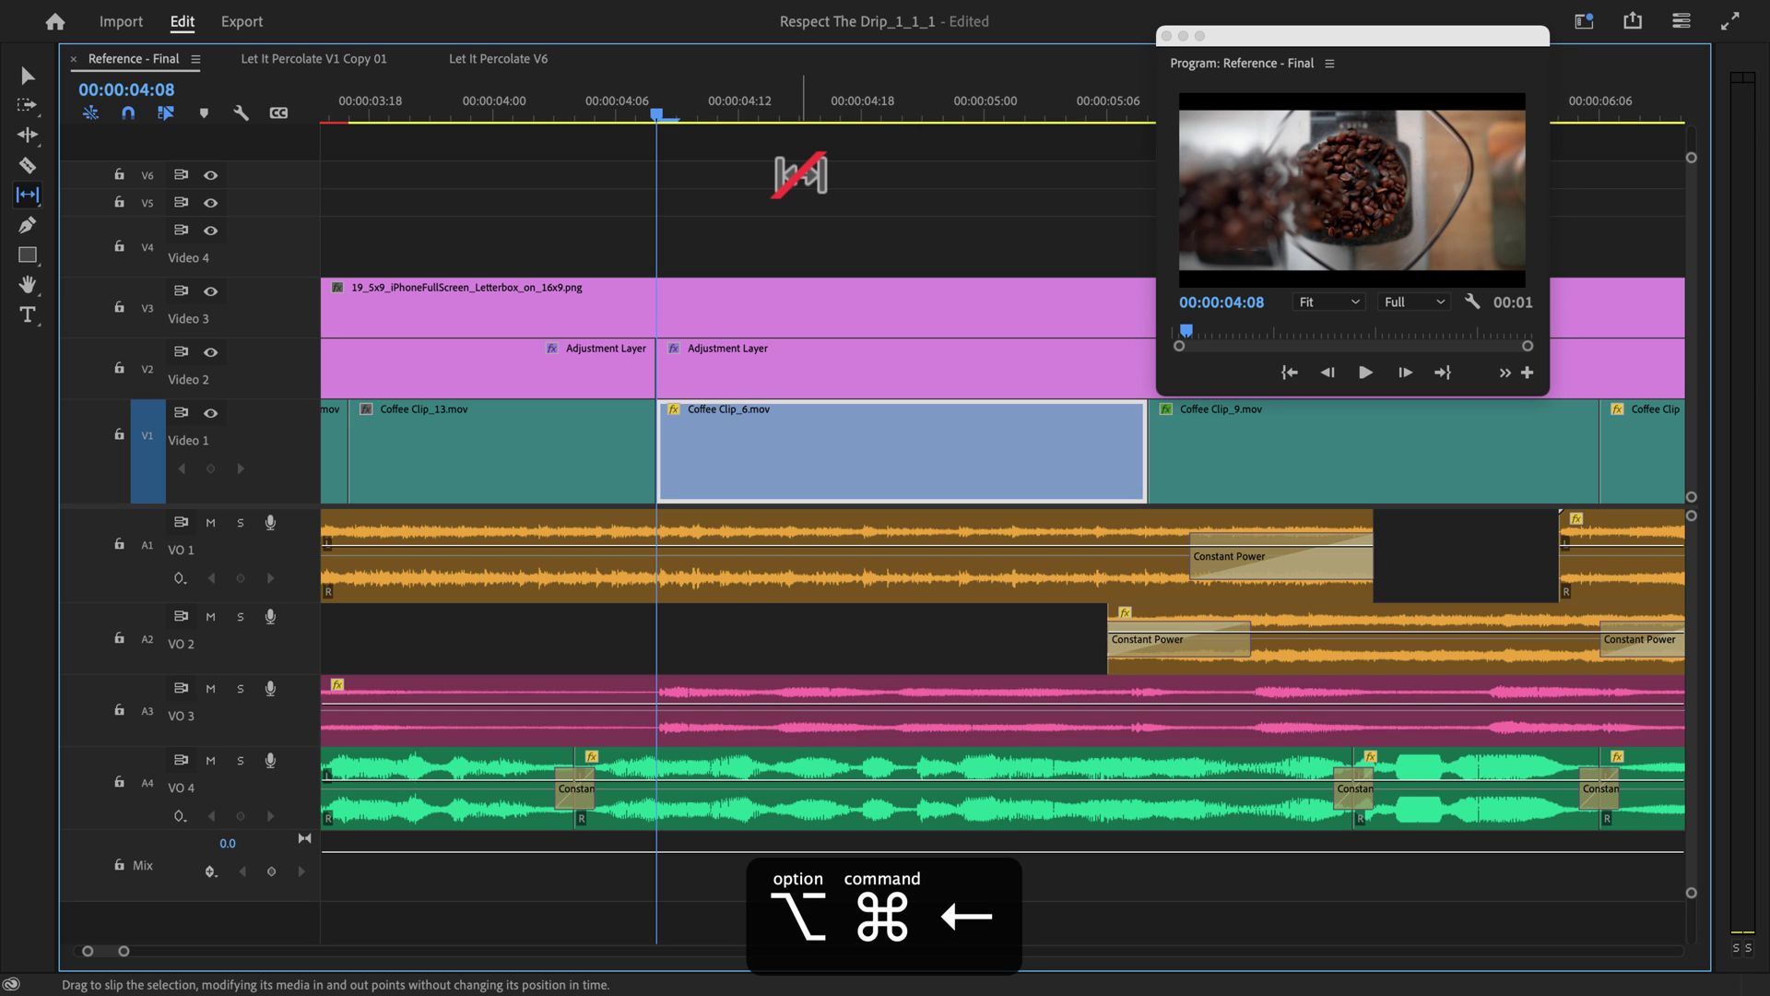
key("alt+shift+super+Left")
key("alt+shift+super+Left")
key("alt+shift+super+Left")
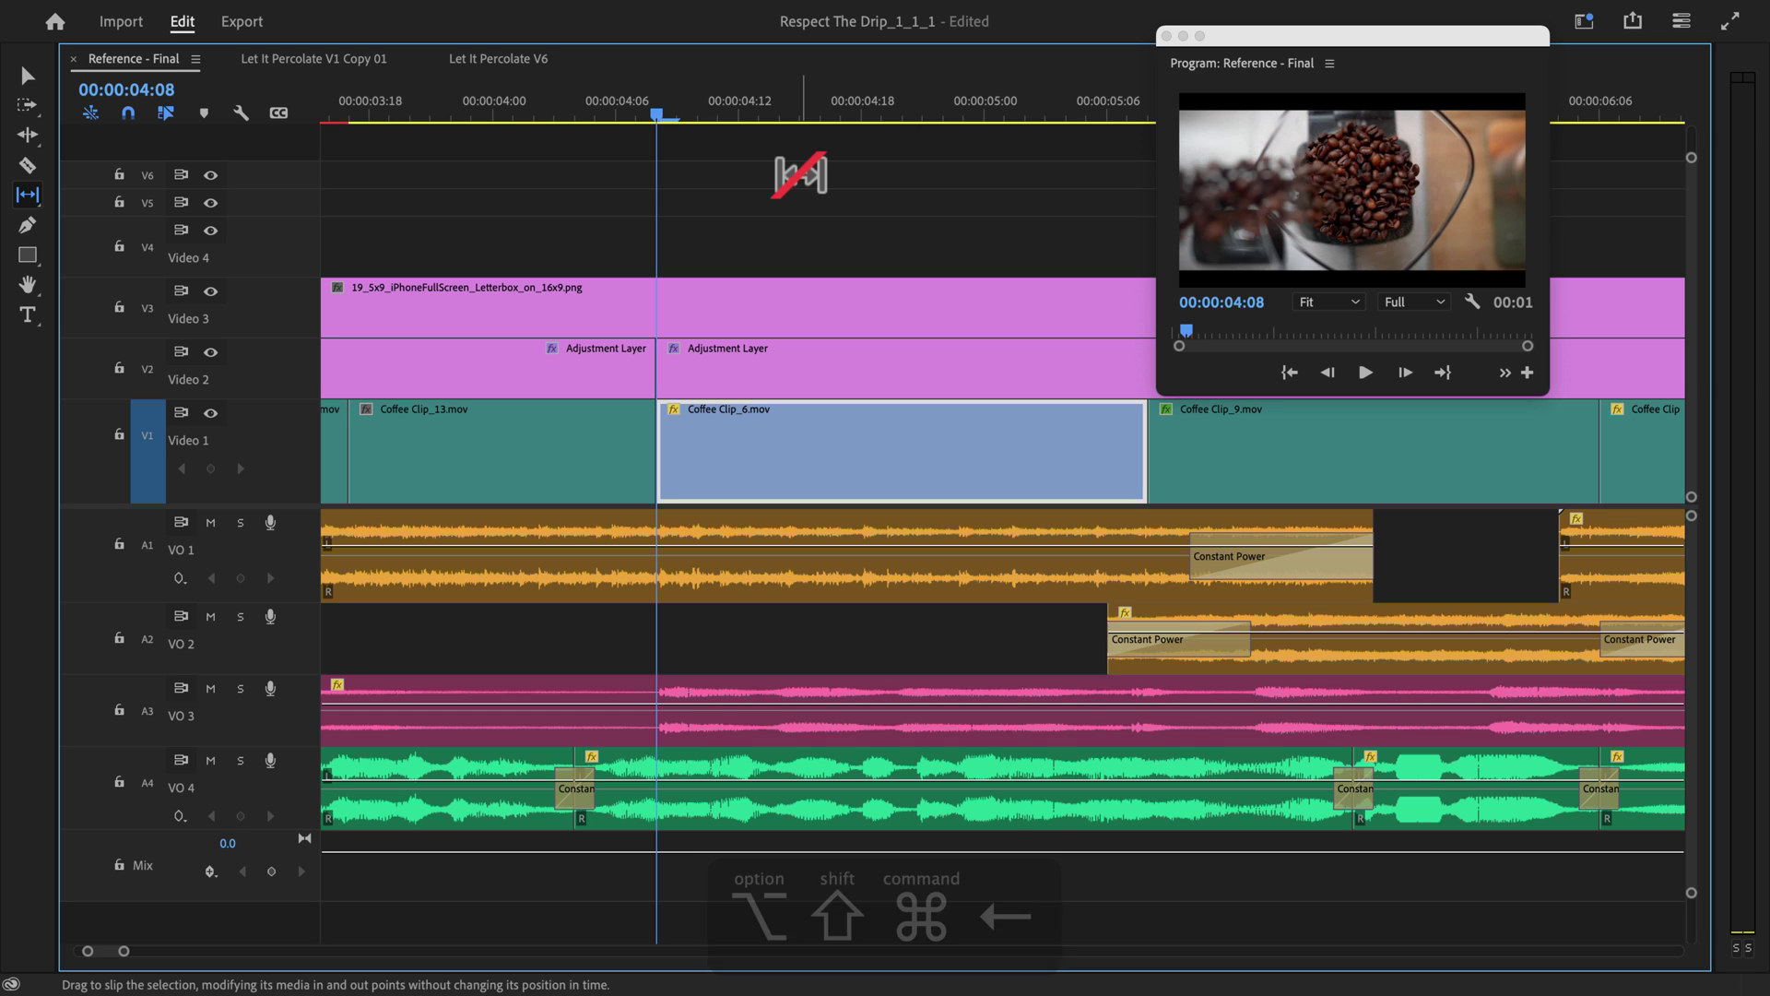
key("alt+shift+super+Left")
key("alt+shift+super+Left")
key("alt+shift+super+Left")
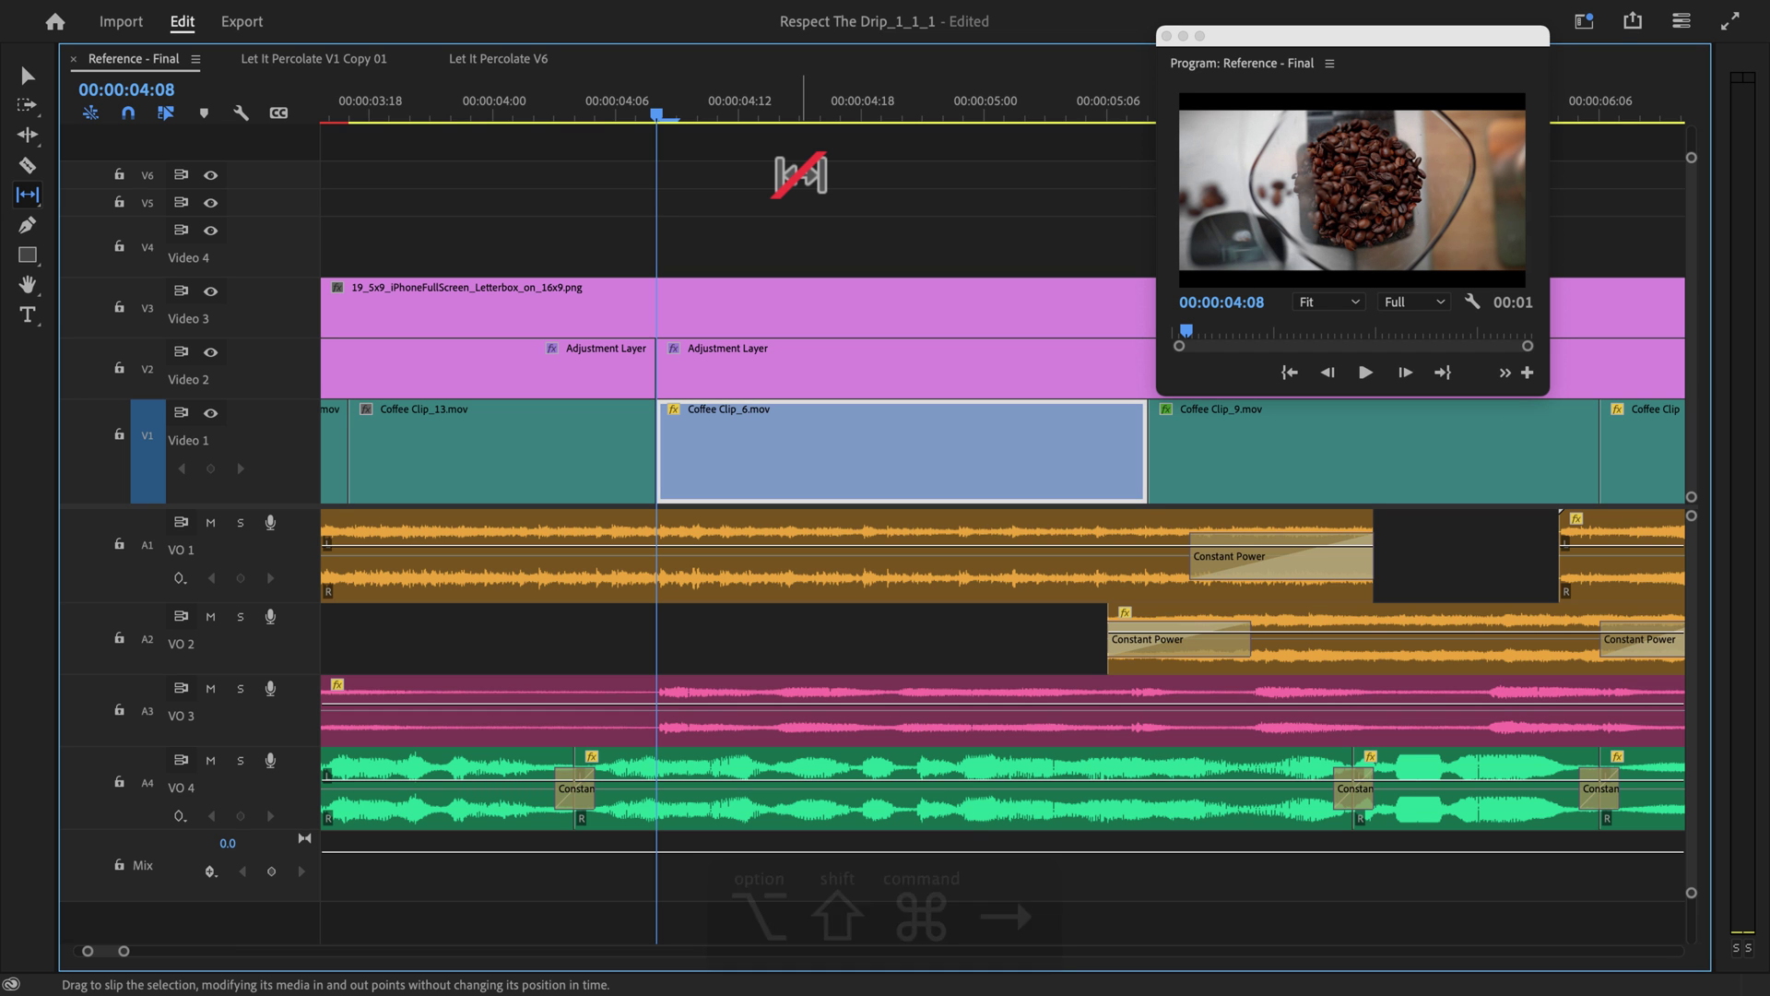
key("alt+shift+super+Left")
key("alt+shift+super+Left")
key("alt+shift+super+Left")
key("alt+shift+super+Right")
key("alt+shift+super+Right")
key("alt+shift+super+Right")
key("alt+shift+super+Right")
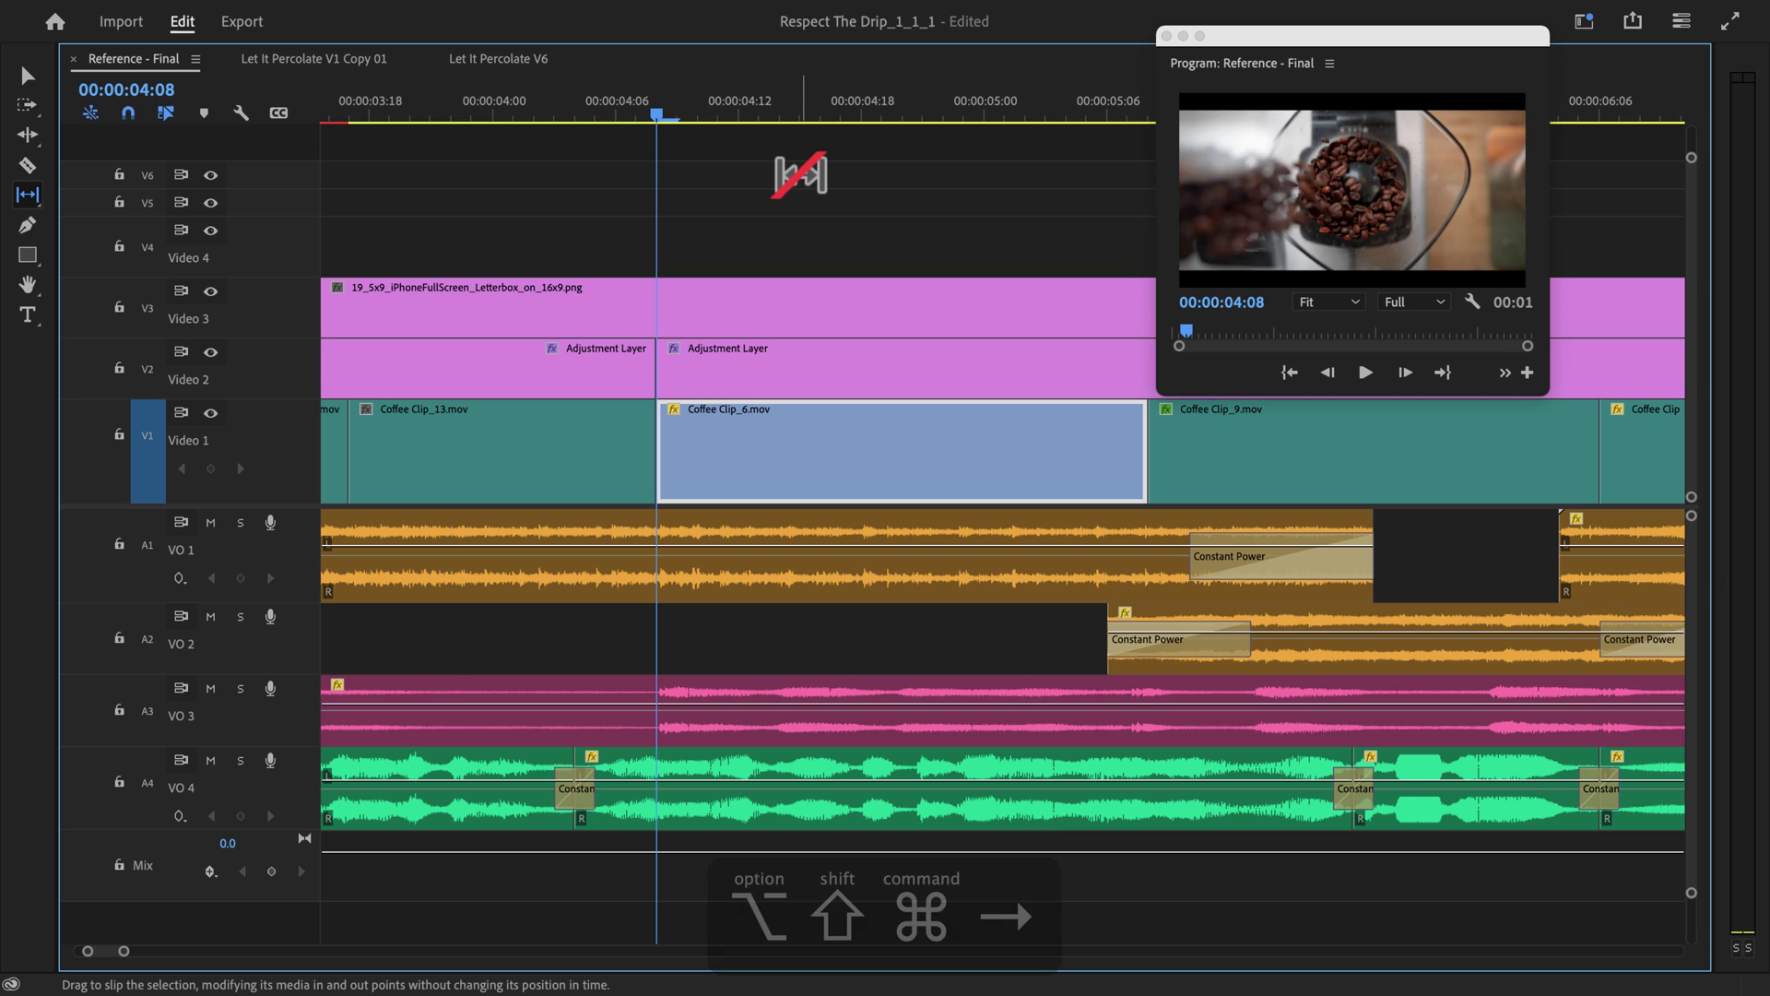
key("alt+shift+super+Right")
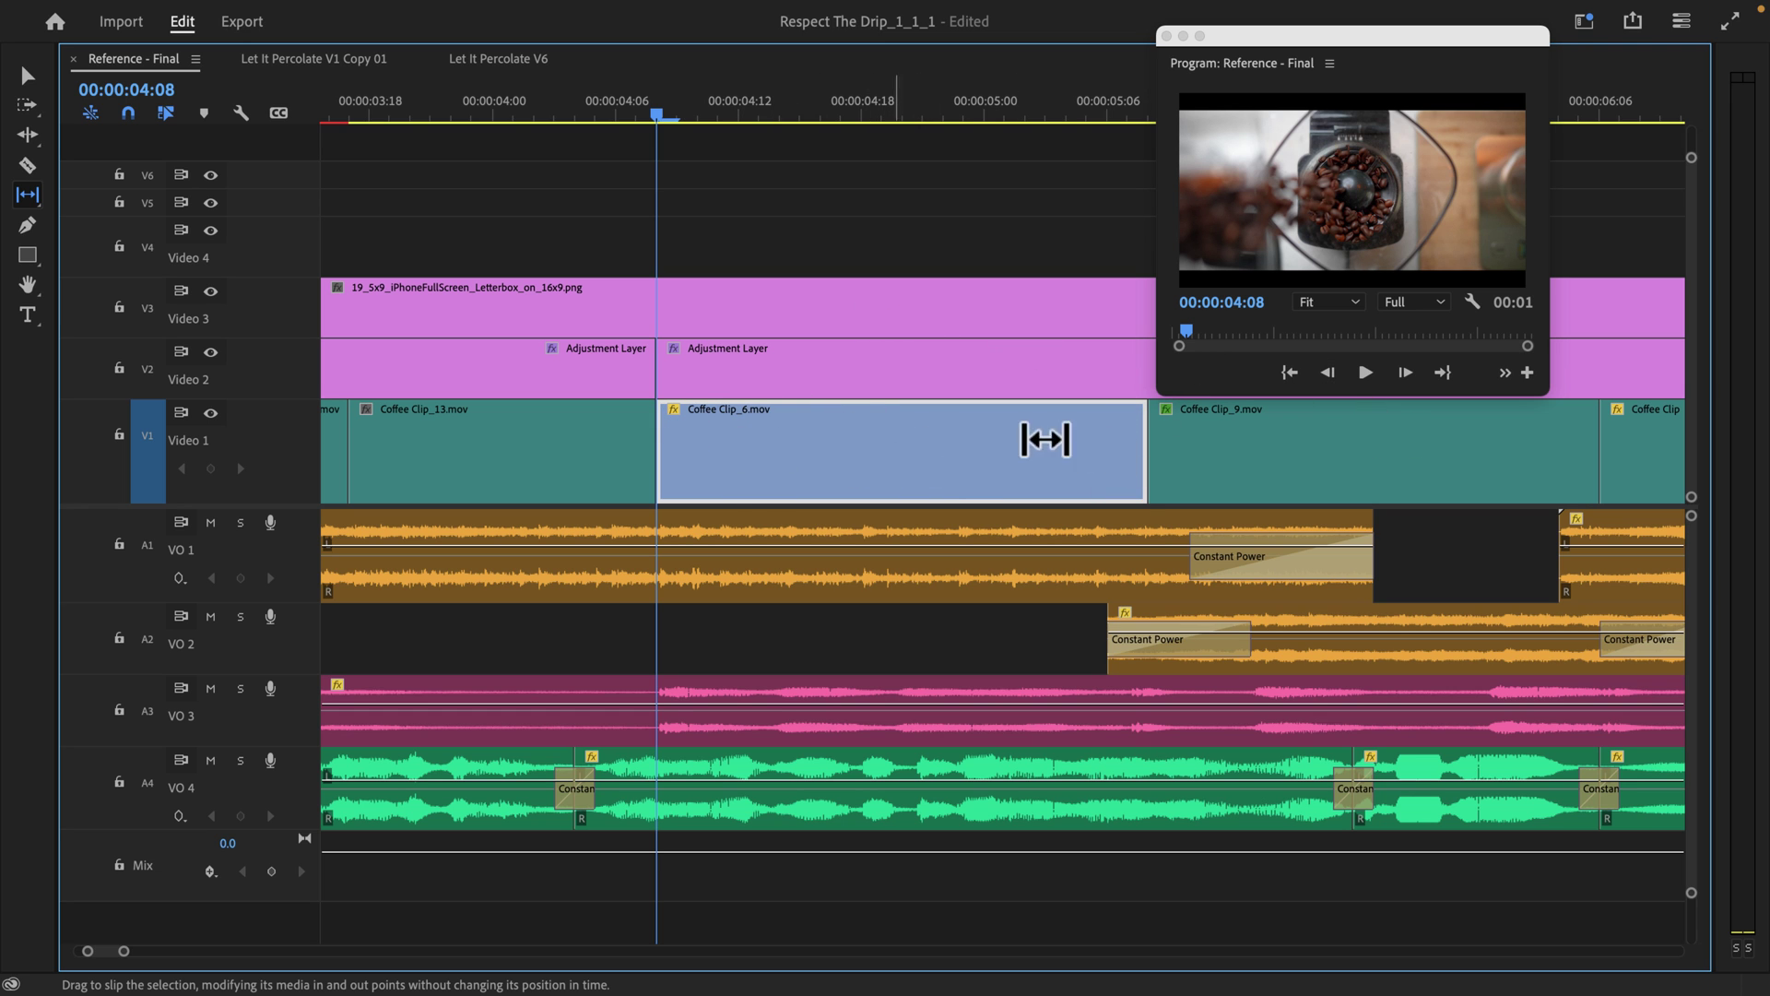
Return to the Selection Tool (V) and zoom the timeline out slightly
key("v")
scroll(972, 440, "down", 2)
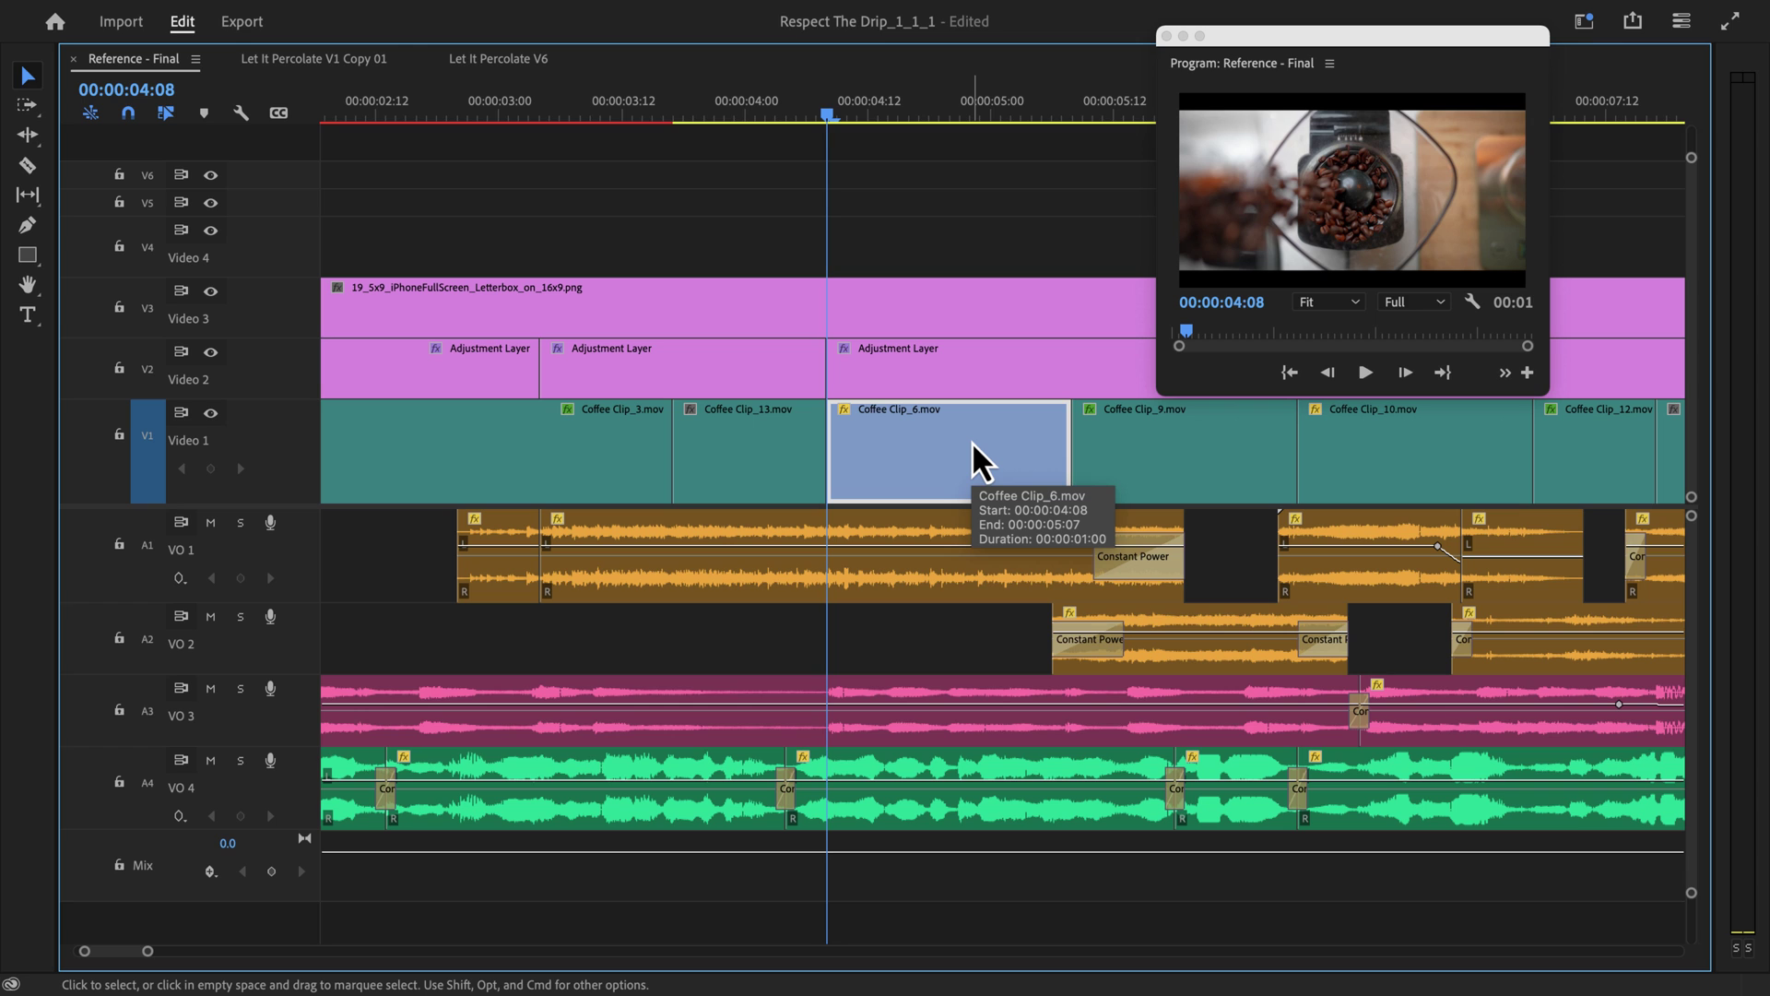